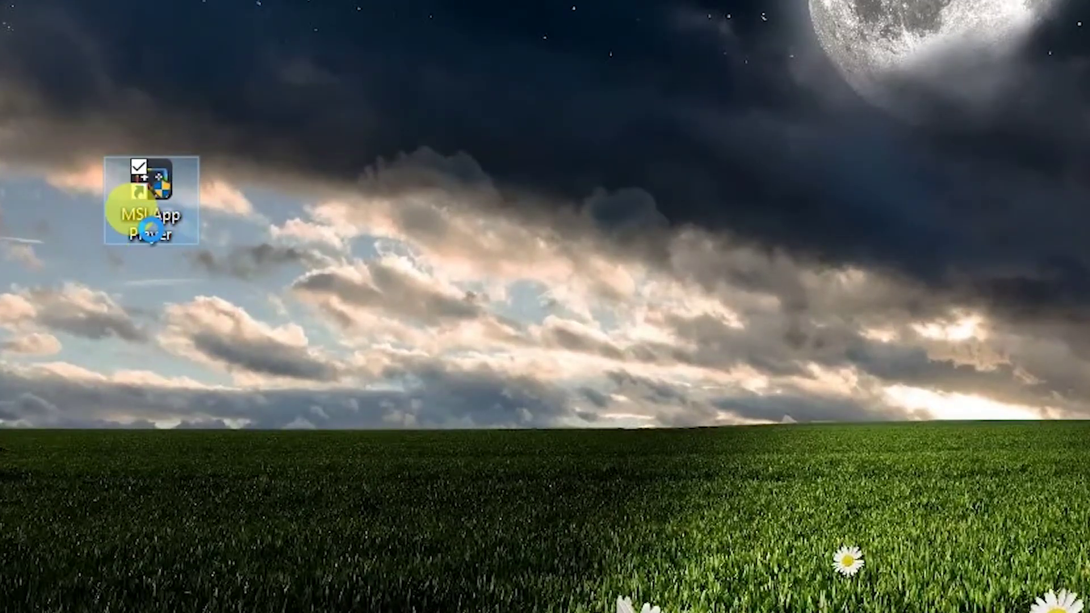
- Set the MSI App Player shortcut to Windows 8 compatibility mode and run as administrator
{"action": "right_click", "coordinate": [151, 215]}
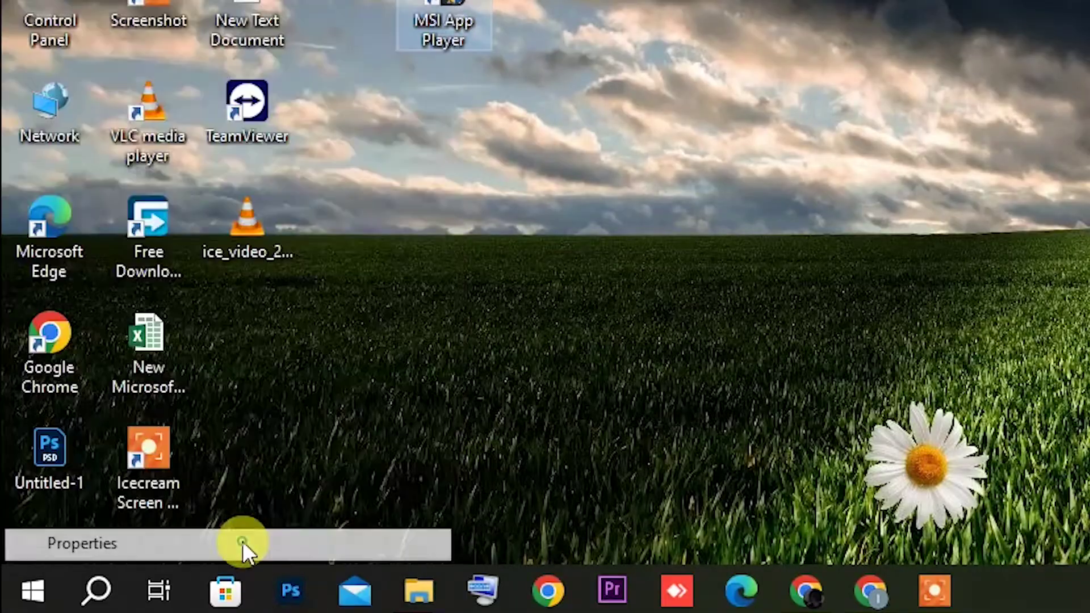
{"action": "left_click", "coordinate": [242, 543]}
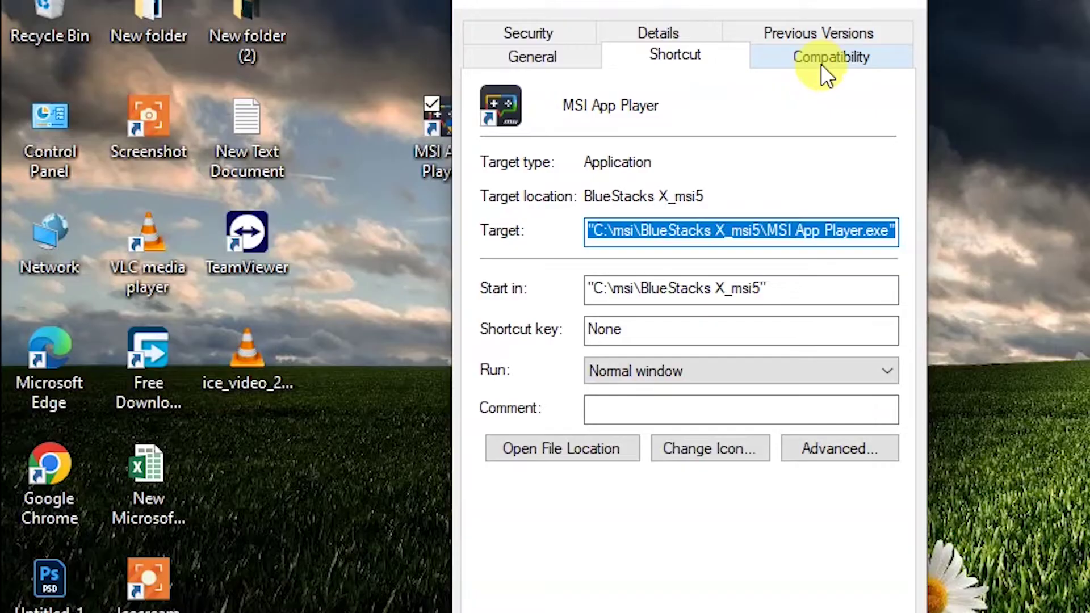
{"action": "left_click", "coordinate": [821, 64]}
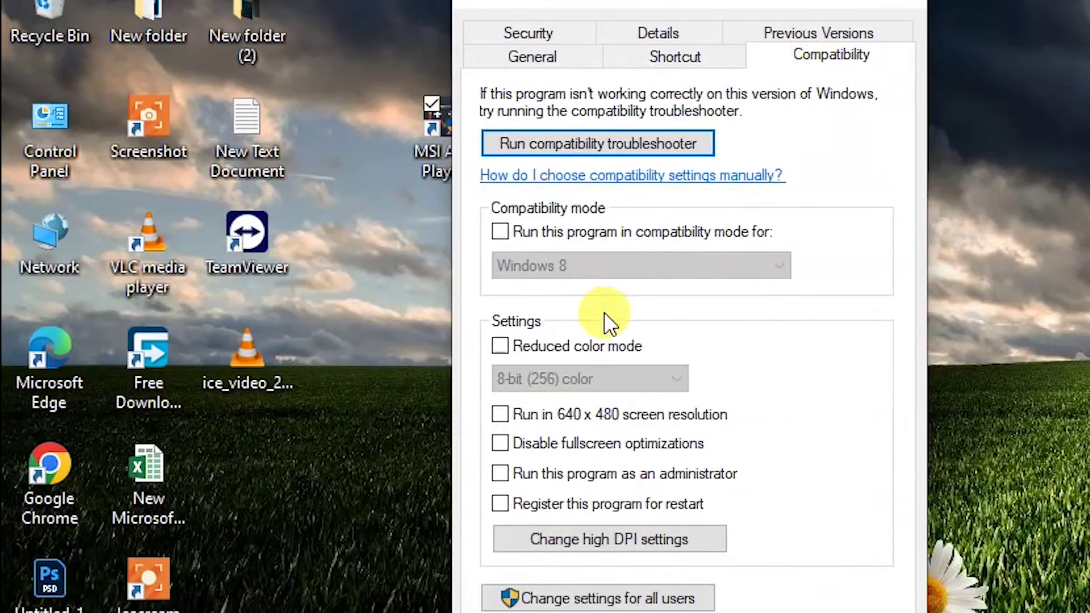
{"action": "left_click", "coordinate": [651, 233]}
{"action": "left_click", "coordinate": [606, 262]}
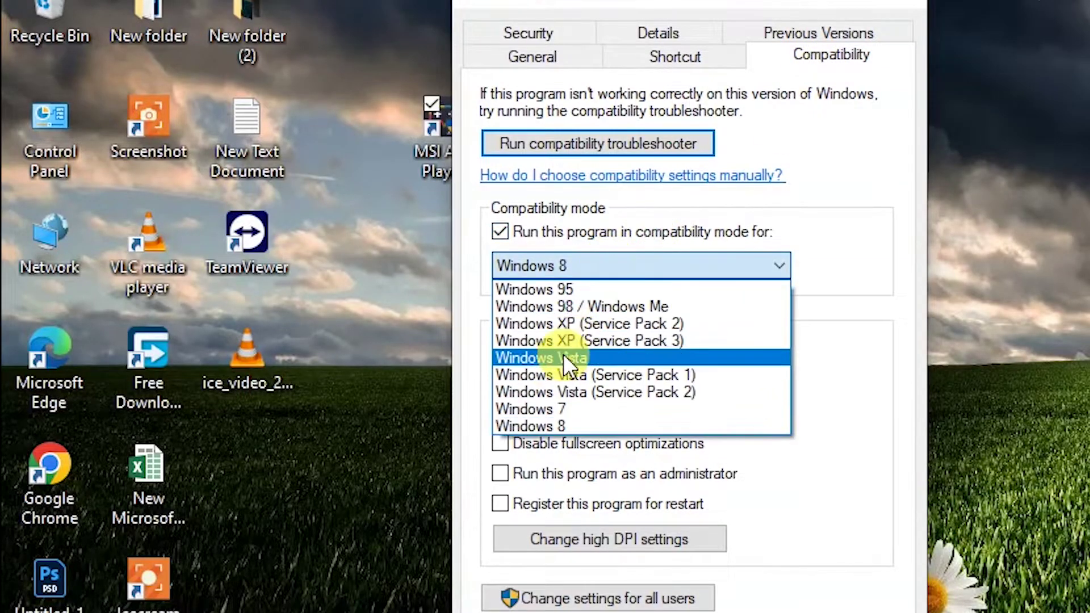
{"action": "left_click", "coordinate": [593, 426]}
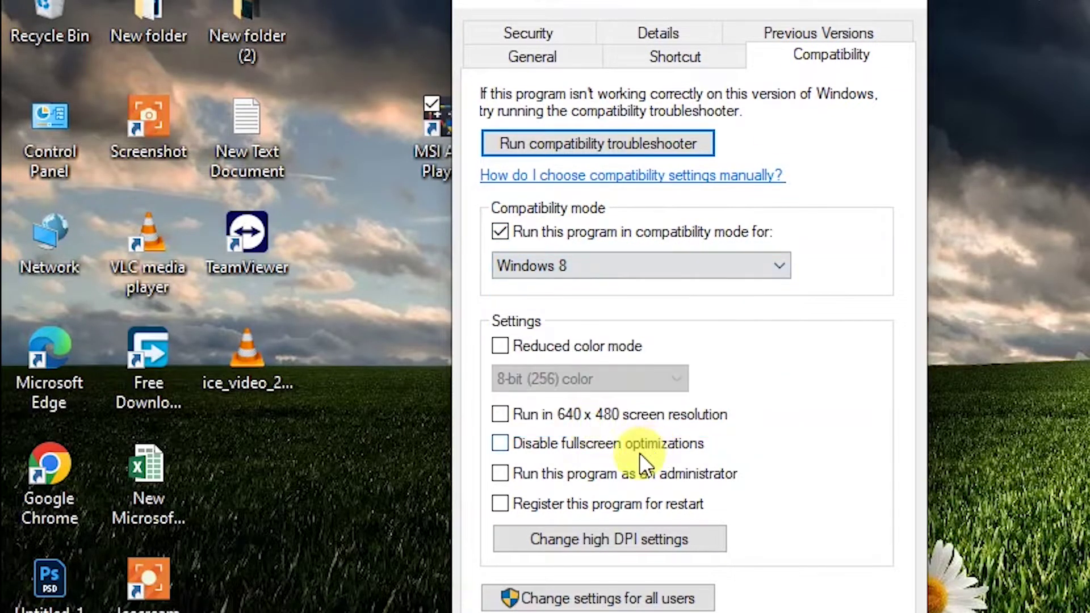
{"action": "left_click", "coordinate": [560, 475]}
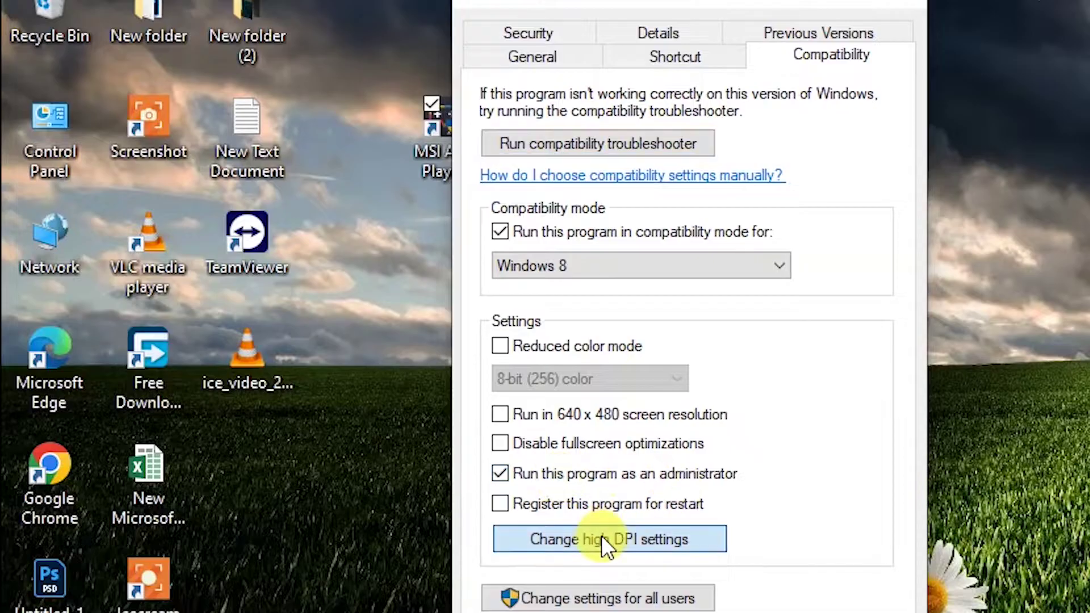
- Override high DPI scaling so it is performed by Application, then apply the changes
{"action": "left_click", "coordinate": [601, 537]}
{"action": "left_click", "coordinate": [598, 498]}
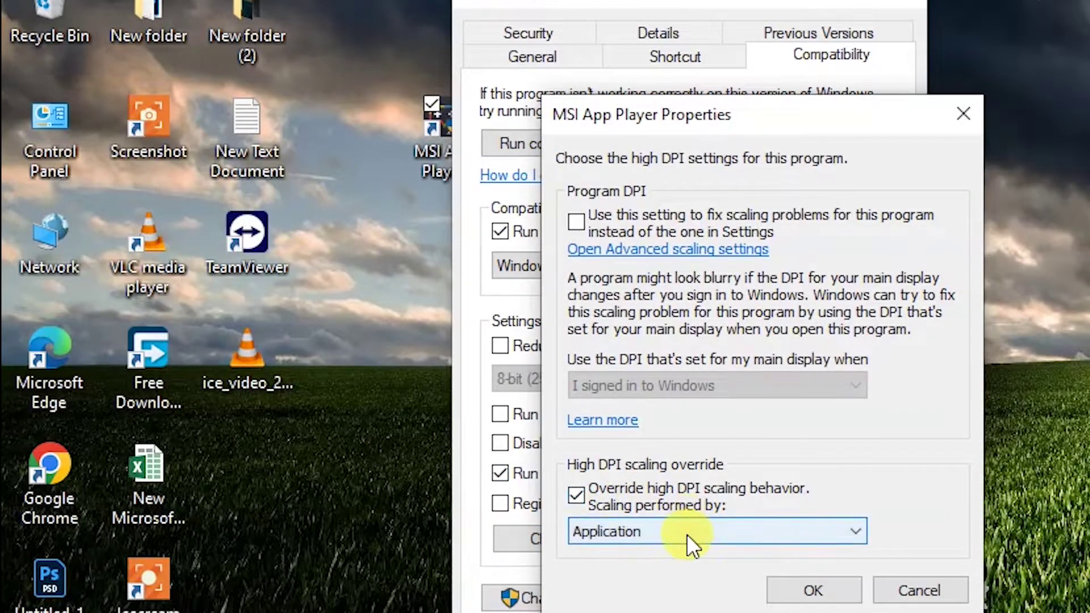
{"action": "left_click", "coordinate": [687, 533]}
{"action": "left_click", "coordinate": [654, 550]}
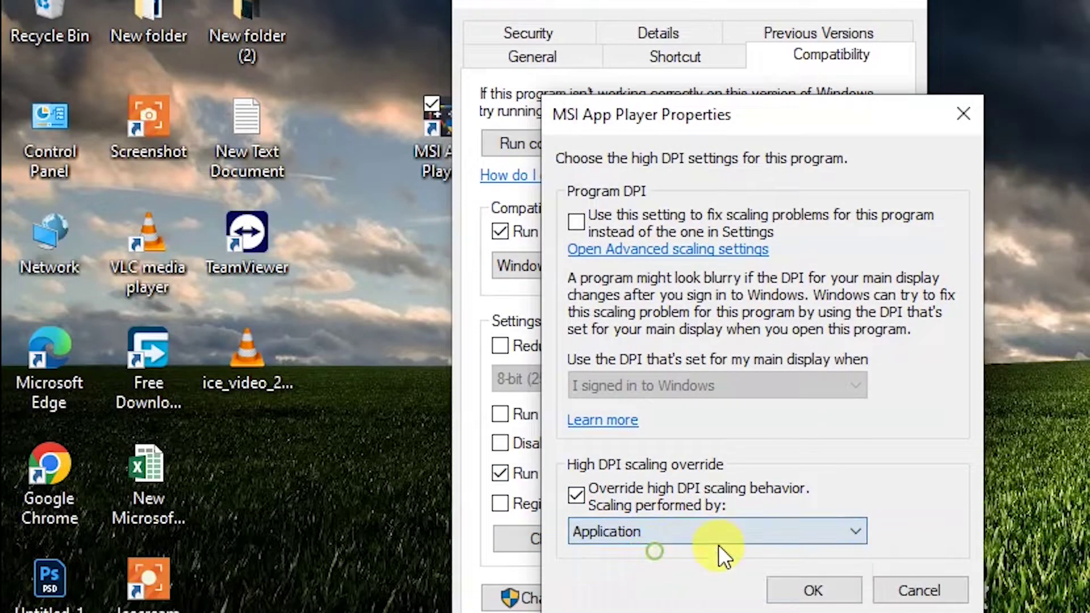
{"action": "left_click", "coordinate": [812, 590]}
{"action": "left_click", "coordinate": [680, 607]}
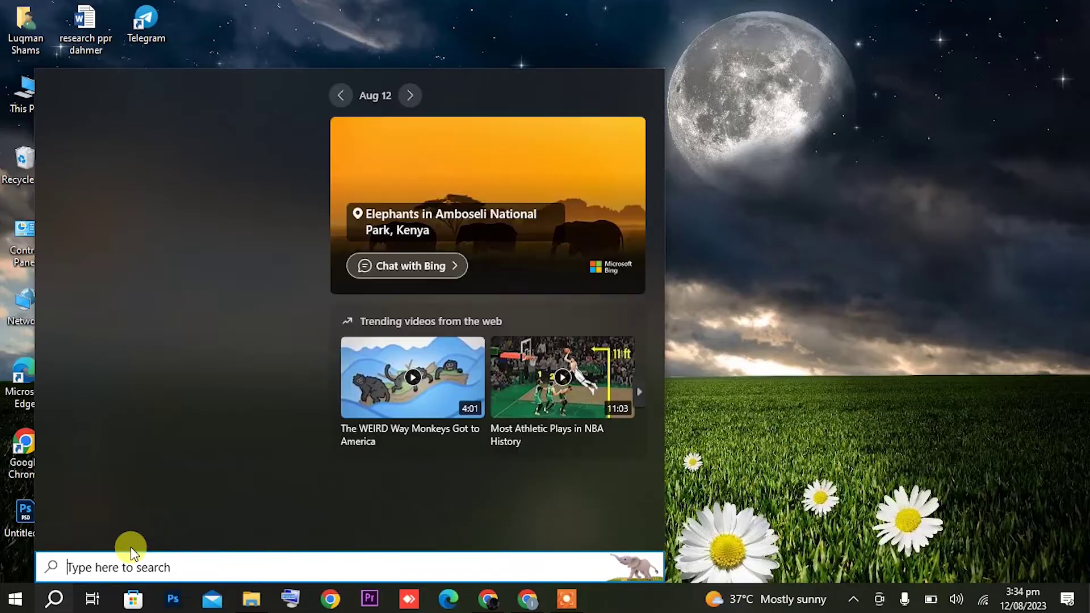
- In Graphics settings, add C:\msi\BlueStacks X_msi5\MSI App Player.exe as a desktop app
{"action": "type", "text": "graphics "}
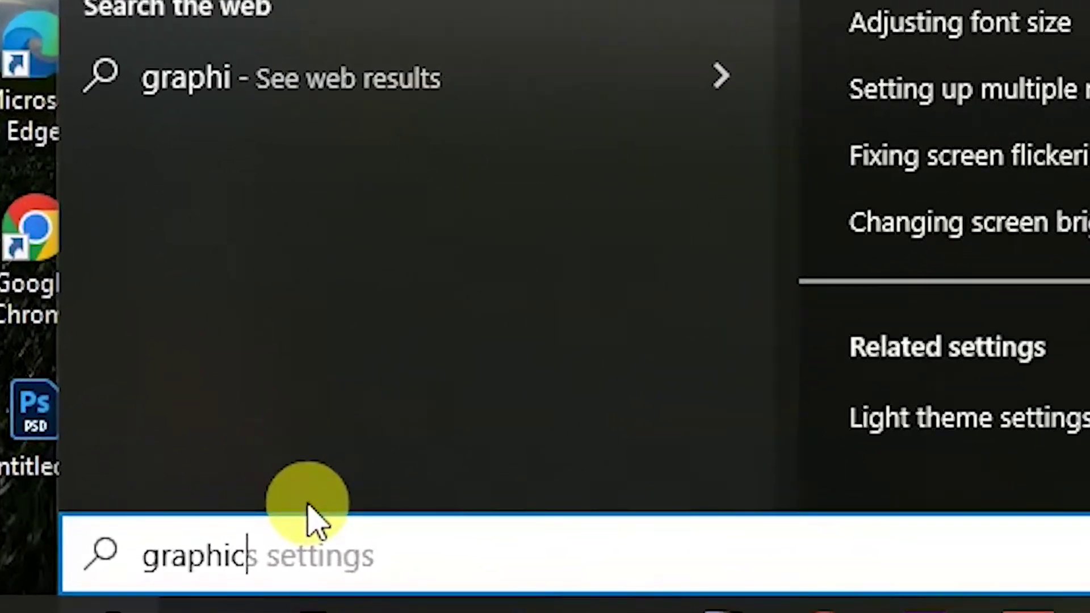
{"action": "type", "text": "settin"}
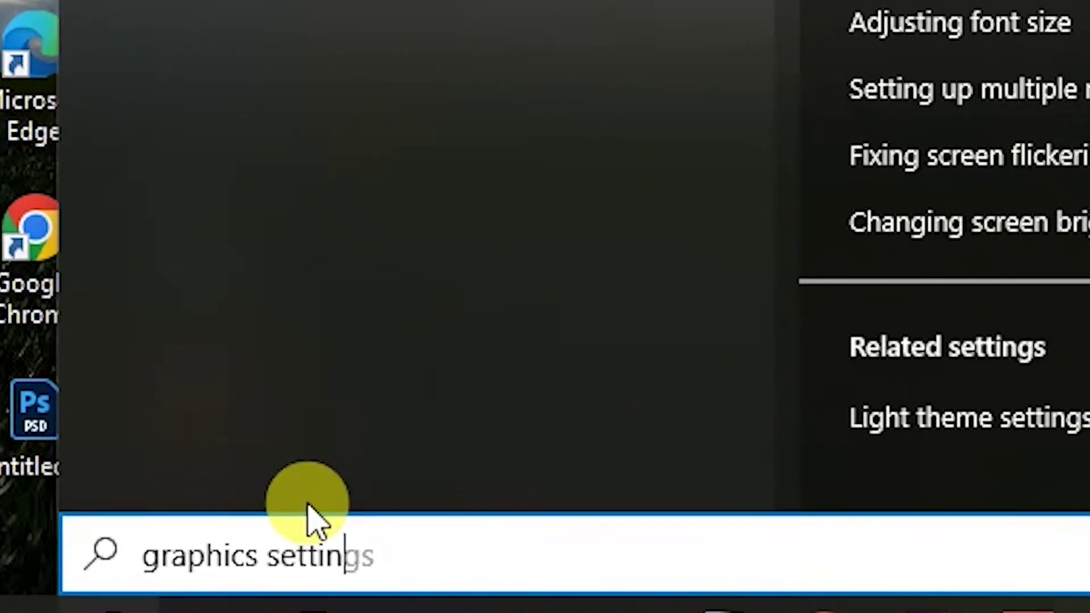
{"action": "type", "text": "g"}
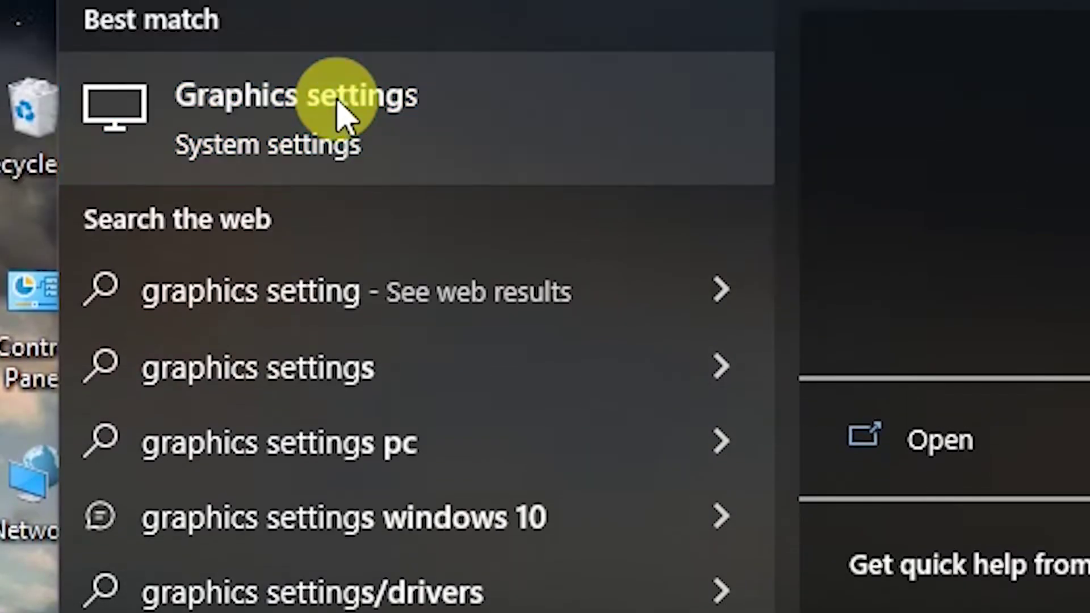
{"action": "left_click", "coordinate": [338, 103]}
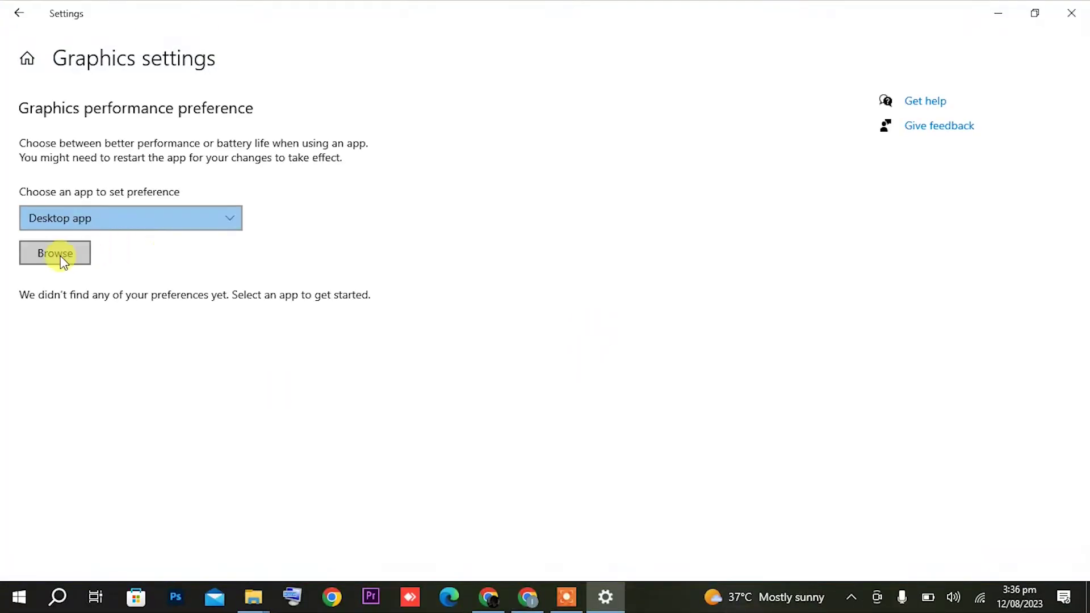
{"action": "left_click", "coordinate": [60, 256]}
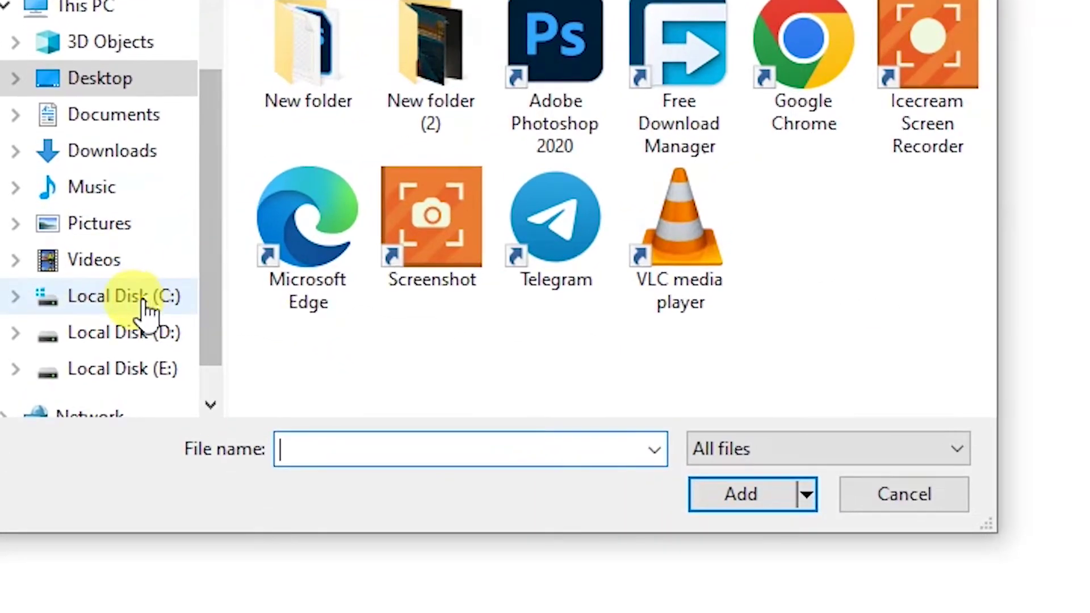
{"action": "left_click", "coordinate": [139, 300]}
{"action": "scroll", "coordinate": [464, 235], "scroll_direction": "down", "scroll_amount": 1}
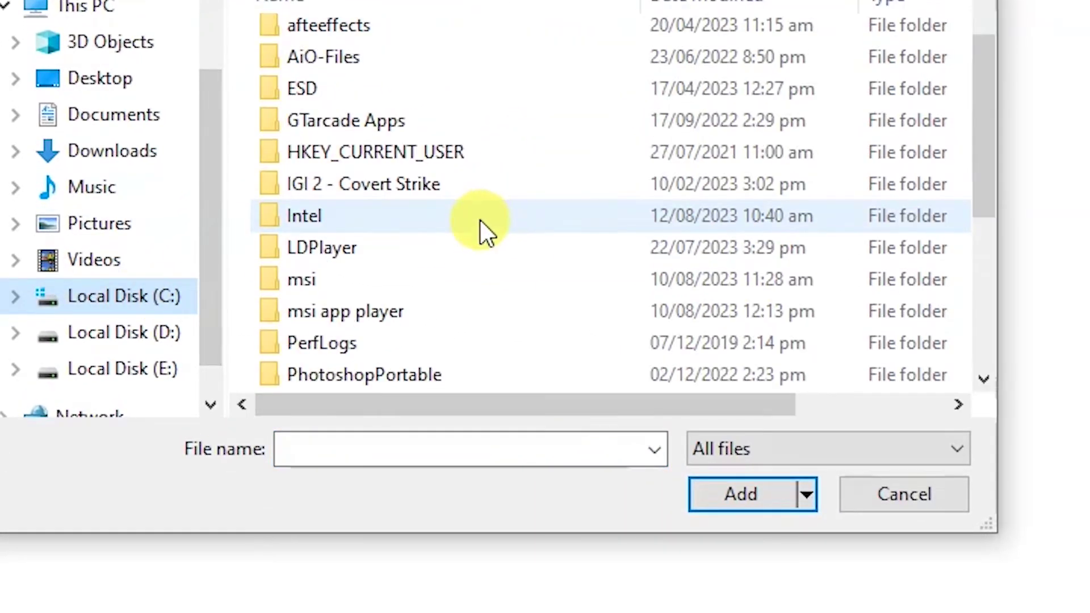
{"action": "double_click", "coordinate": [392, 290]}
{"action": "double_click", "coordinate": [425, 41]}
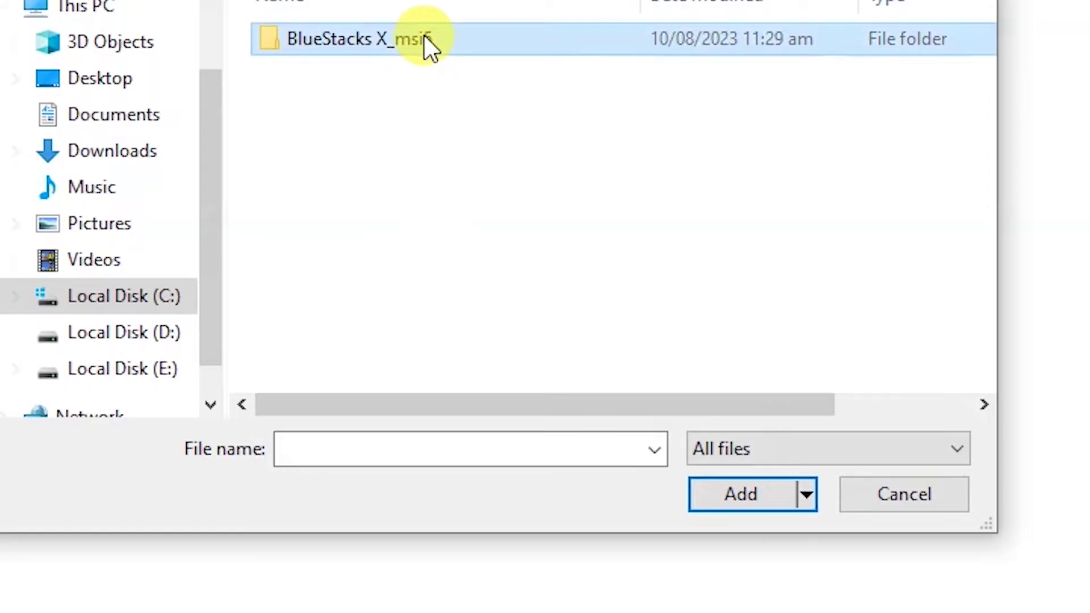
{"action": "scroll", "coordinate": [414, 97], "scroll_direction": "down", "scroll_amount": 4}
{"action": "scroll", "coordinate": [438, 170], "scroll_direction": "down", "scroll_amount": 1}
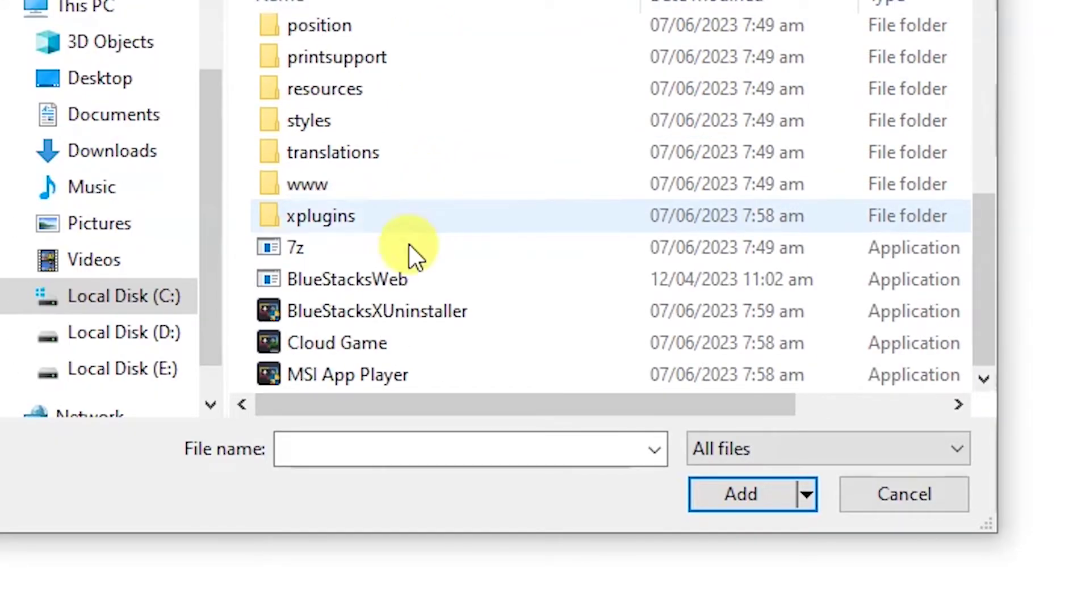
{"action": "double_click", "coordinate": [333, 375]}
- Set MSI App Player's graphics preference to High performance and save it
{"action": "left_click", "coordinate": [193, 372]}
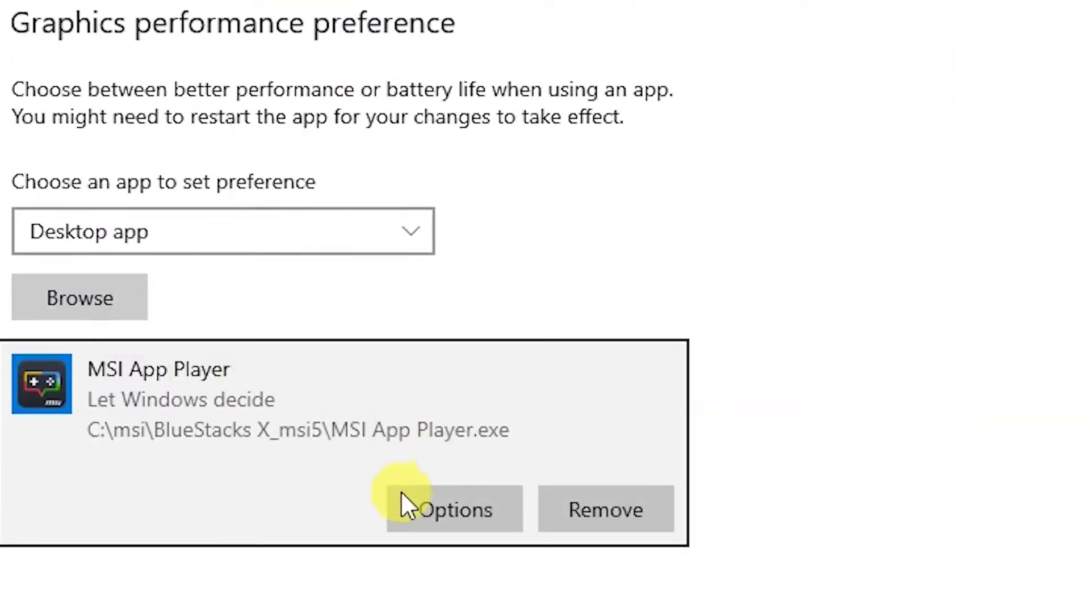
{"action": "left_click", "coordinate": [438, 514]}
{"action": "left_click", "coordinate": [744, 440]}
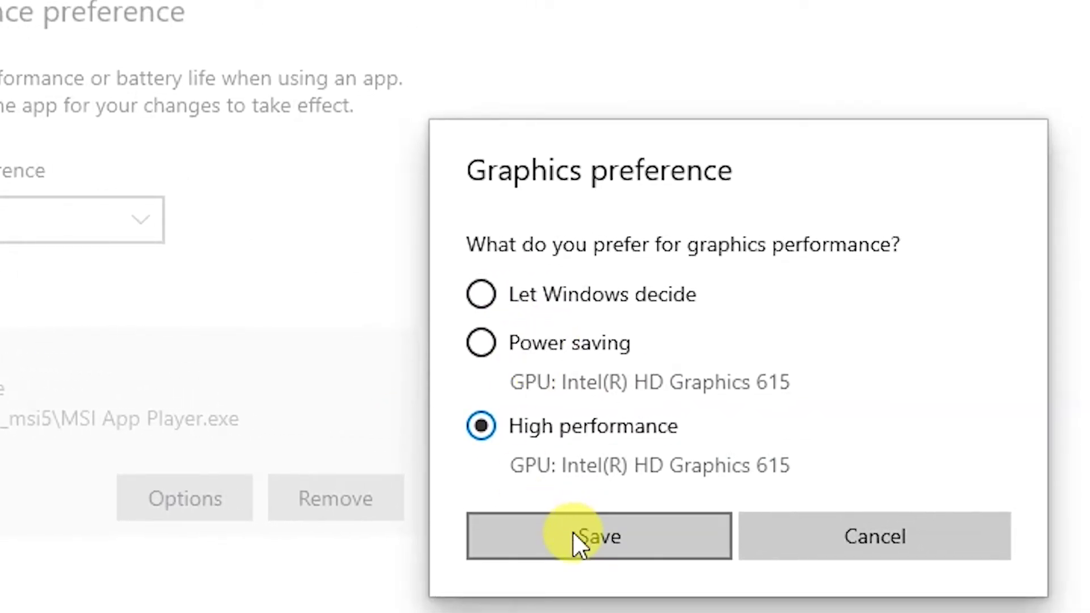
{"action": "left_click", "coordinate": [574, 535]}
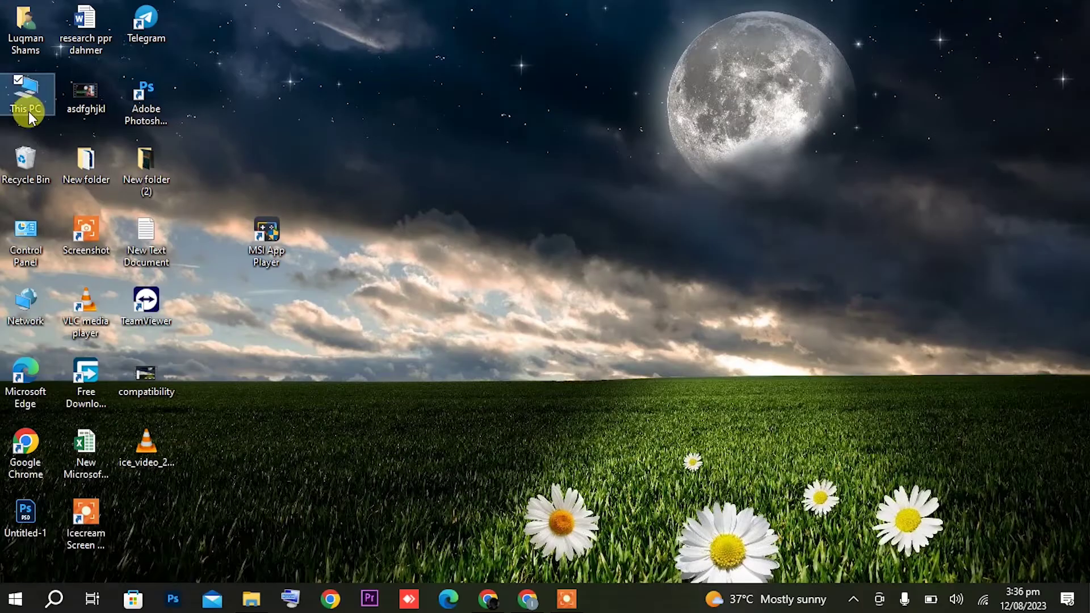
- Reach Advanced system settings through This PC's properties
{"action": "right_click", "coordinate": [29, 108]}
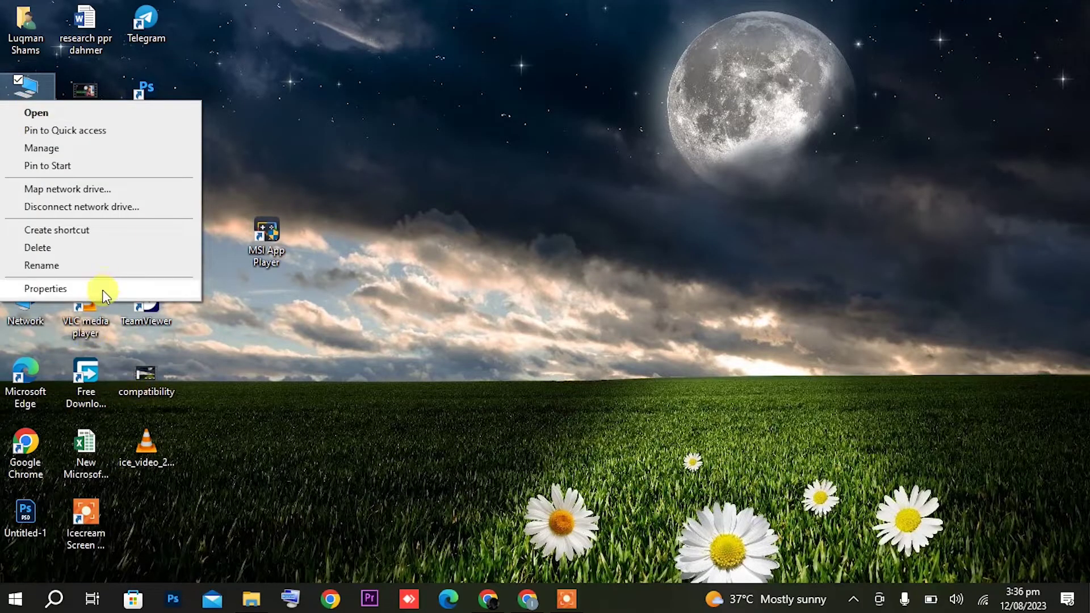
{"action": "left_click", "coordinate": [102, 290]}
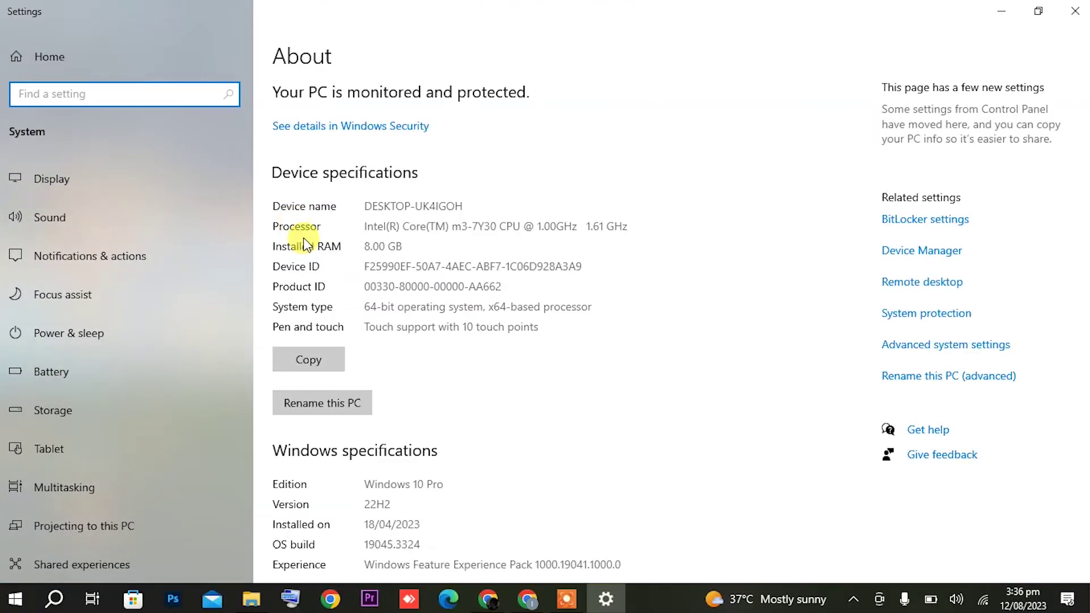
{"action": "scroll", "coordinate": [411, 363], "scroll_direction": "down", "scroll_amount": 3}
{"action": "scroll", "coordinate": [440, 400], "scroll_direction": "up", "scroll_amount": 3}
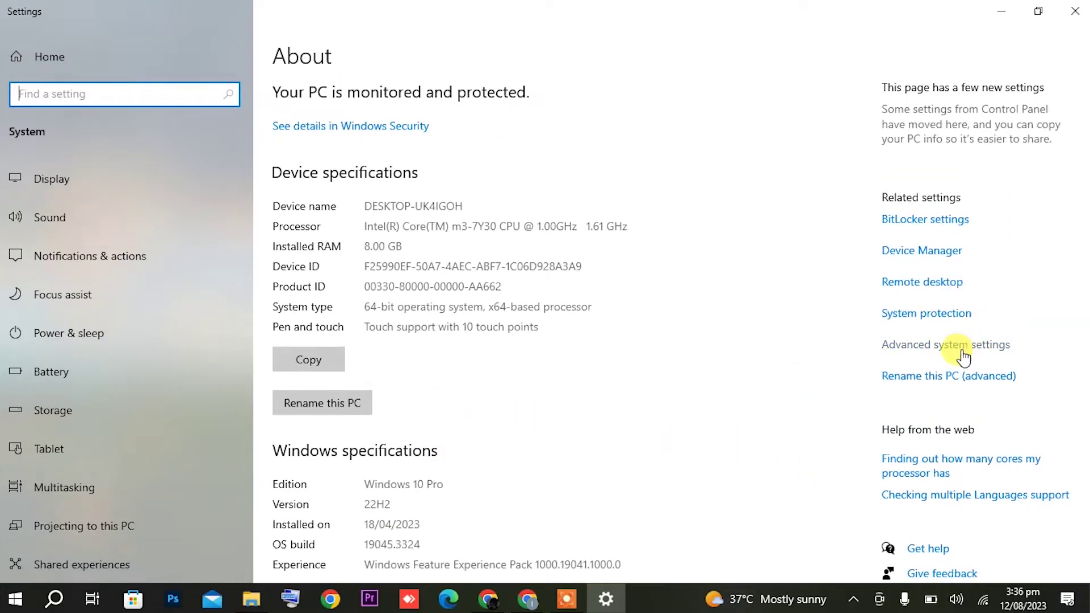
{"action": "left_click", "coordinate": [929, 348]}
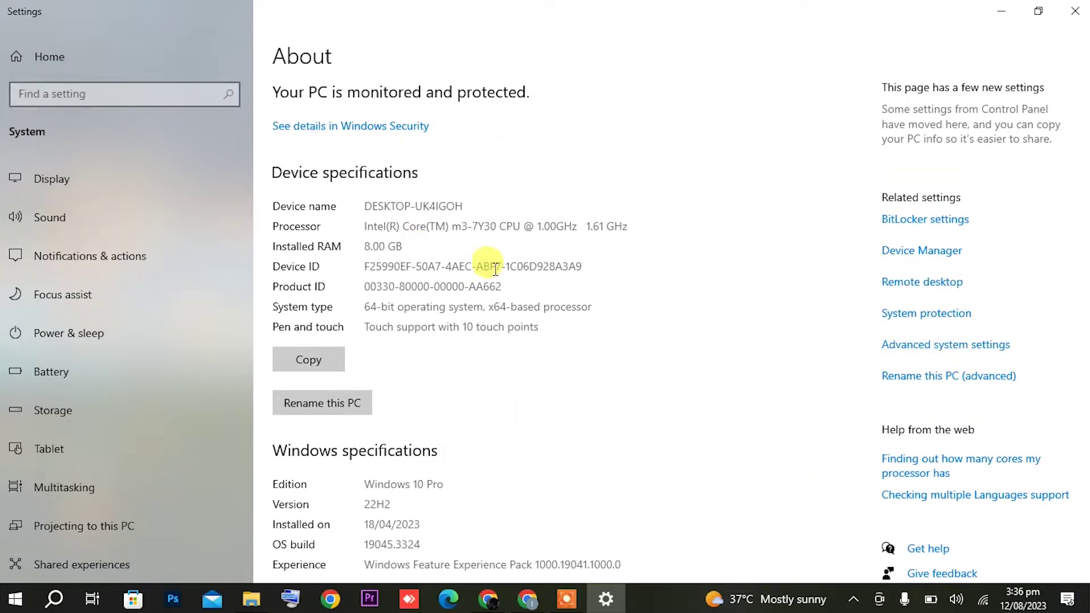
- Choose 'Adjust for best performance' in Performance Options, then close System Properties and Settings
{"action": "left_click", "coordinate": [347, 211]}
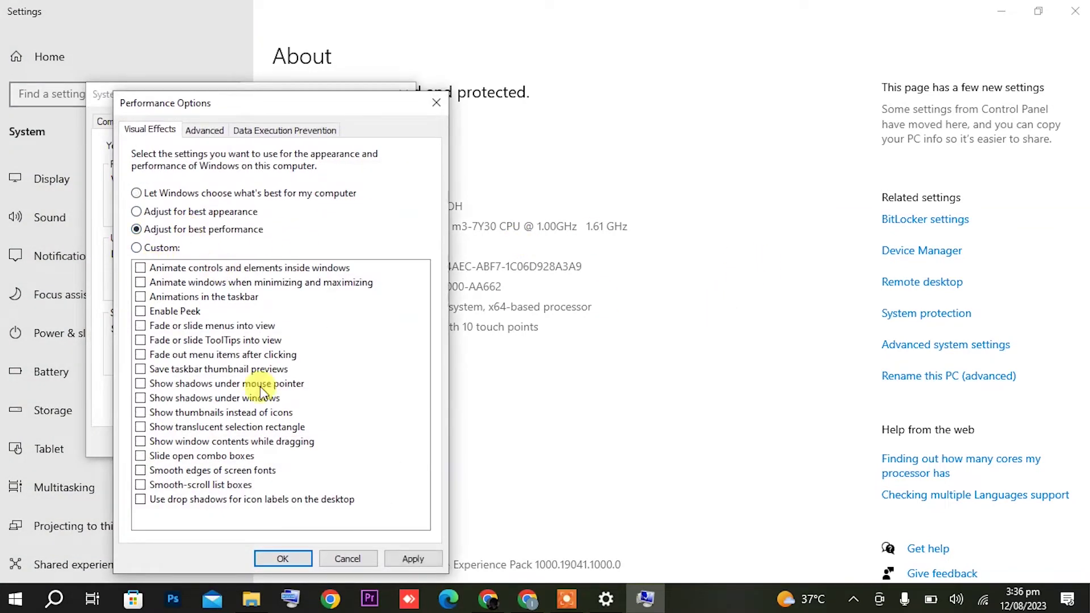
{"action": "left_click", "coordinate": [411, 568]}
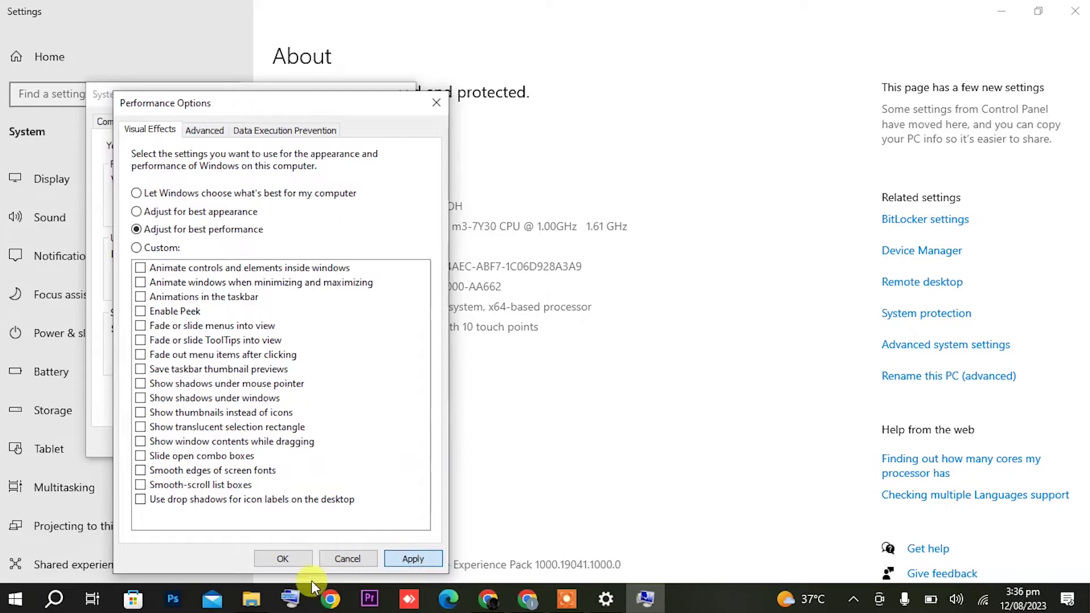
{"action": "left_click", "coordinate": [283, 557]}
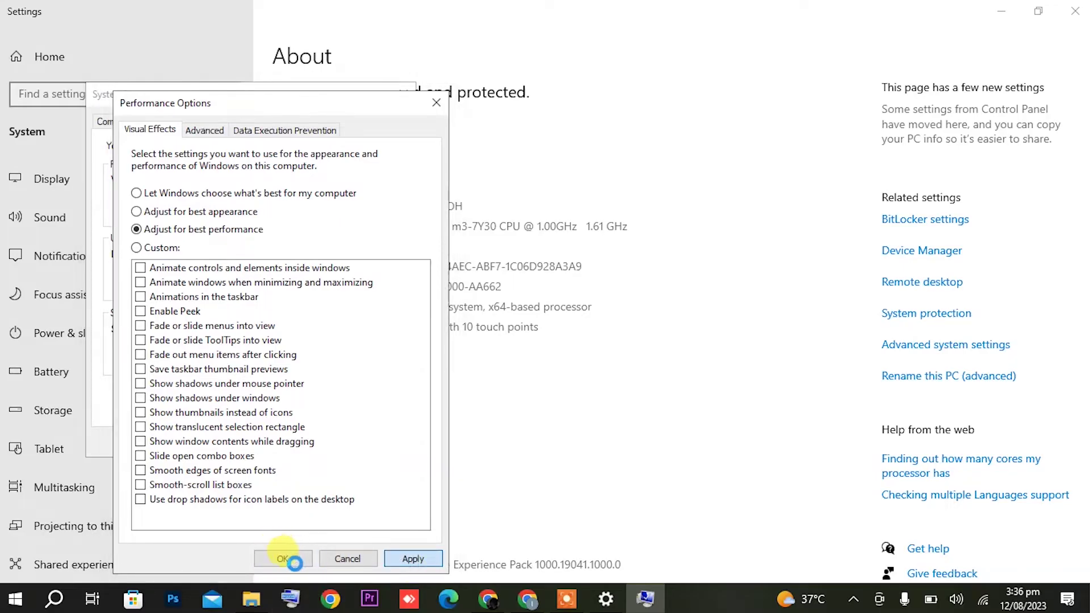
{"action": "left_click", "coordinate": [284, 558]}
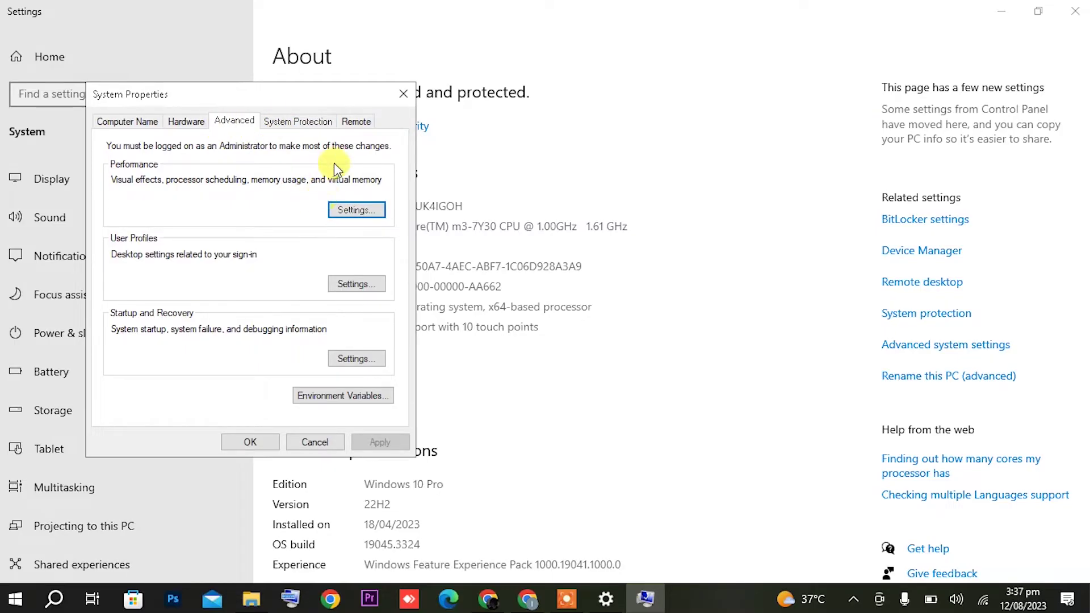
{"action": "left_click", "coordinate": [410, 94]}
{"action": "left_click", "coordinate": [1075, 11]}
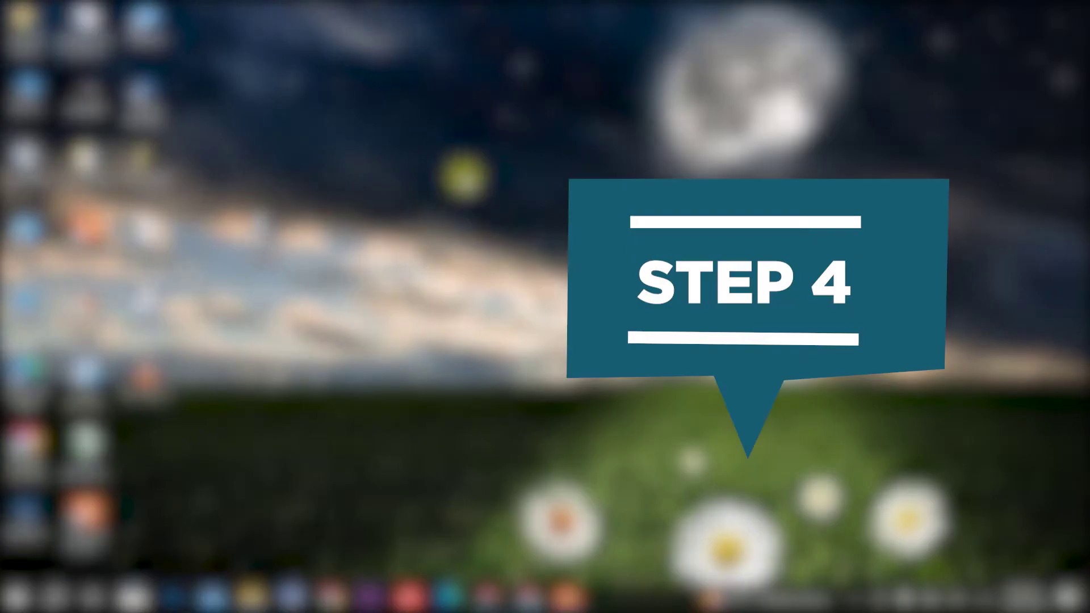
- In System Configuration's Boot advanced options, set the number of processors to 4 and confirm
{"action": "type", "text": "syst"}
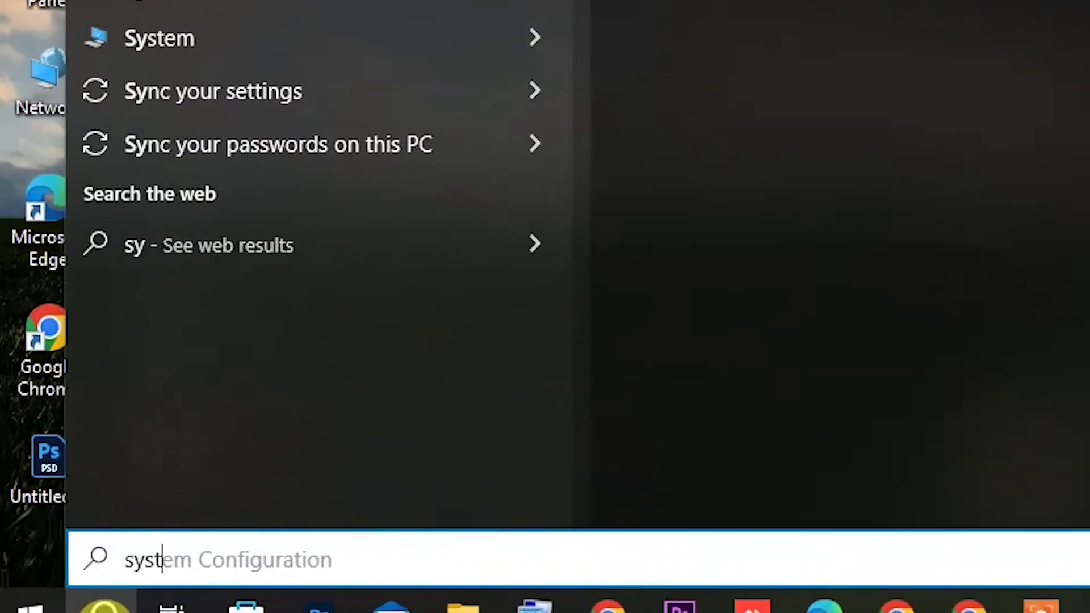
{"action": "type", "text": "em configuration"}
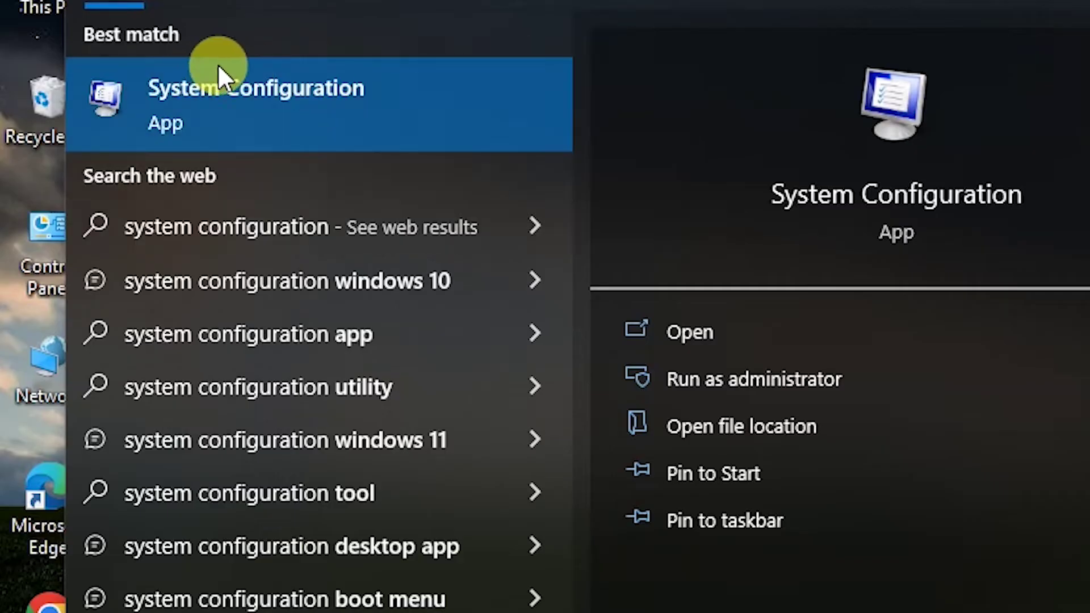
{"action": "left_click", "coordinate": [217, 63]}
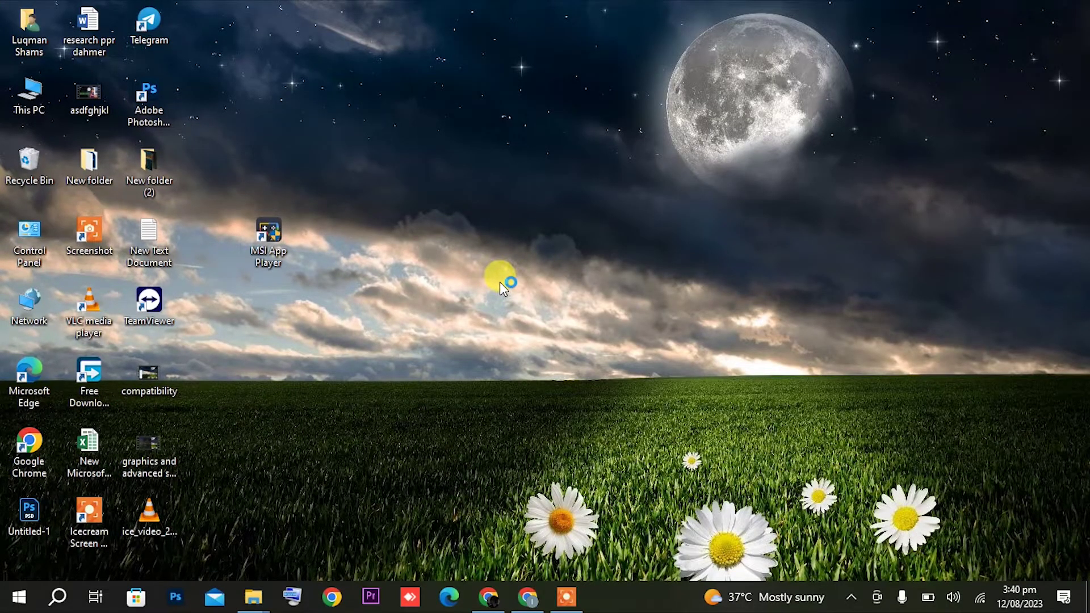
{"action": "left_click", "coordinate": [407, 176]}
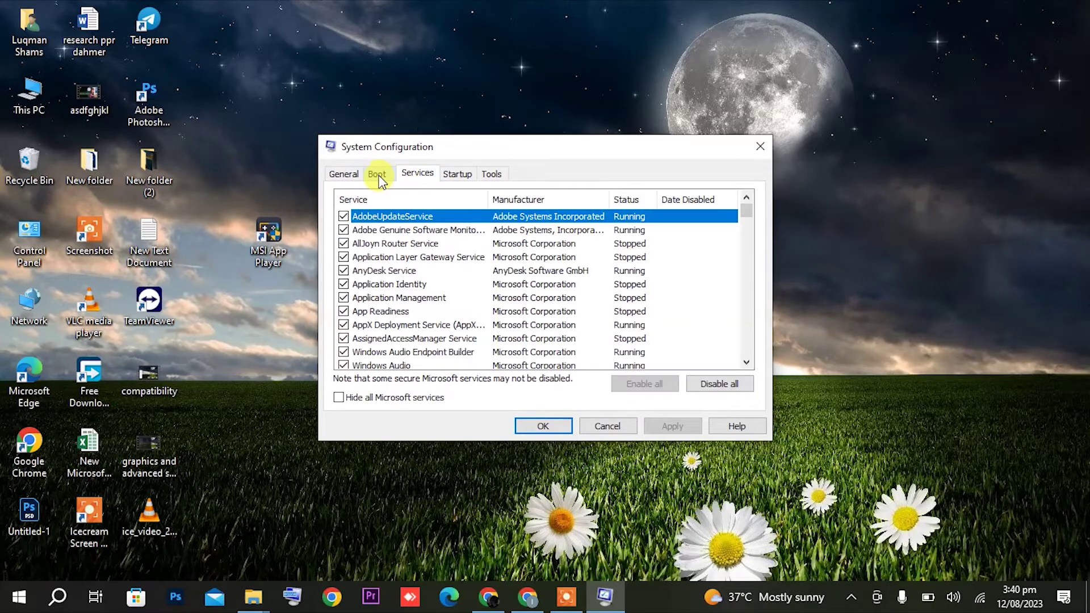
{"action": "left_click", "coordinate": [377, 174]}
{"action": "left_click", "coordinate": [409, 286]}
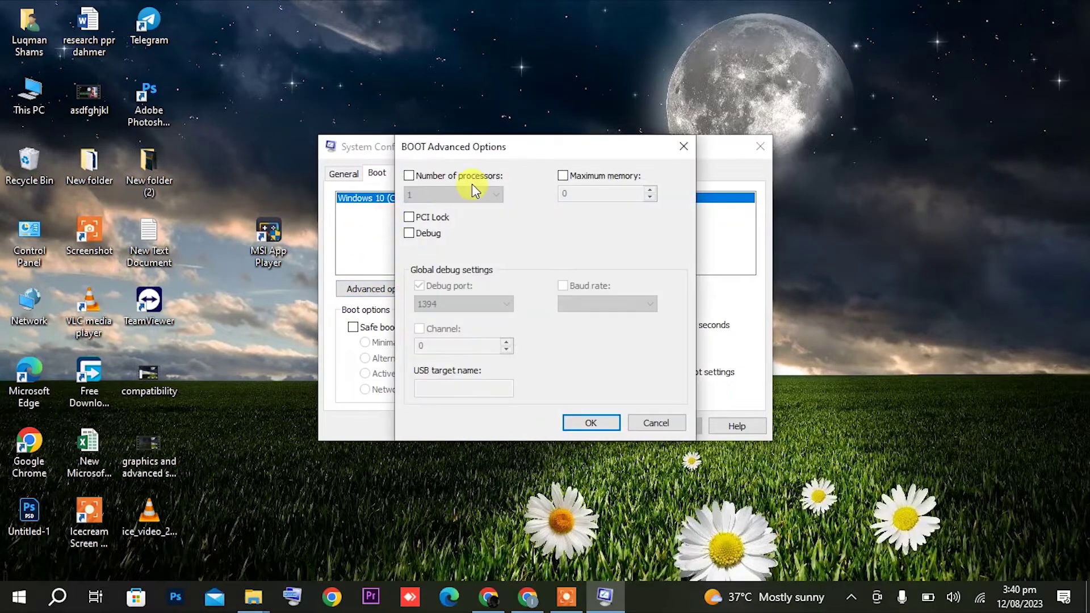
{"action": "left_click", "coordinate": [451, 174]}
{"action": "left_click", "coordinate": [454, 195]}
{"action": "left_click", "coordinate": [441, 242]}
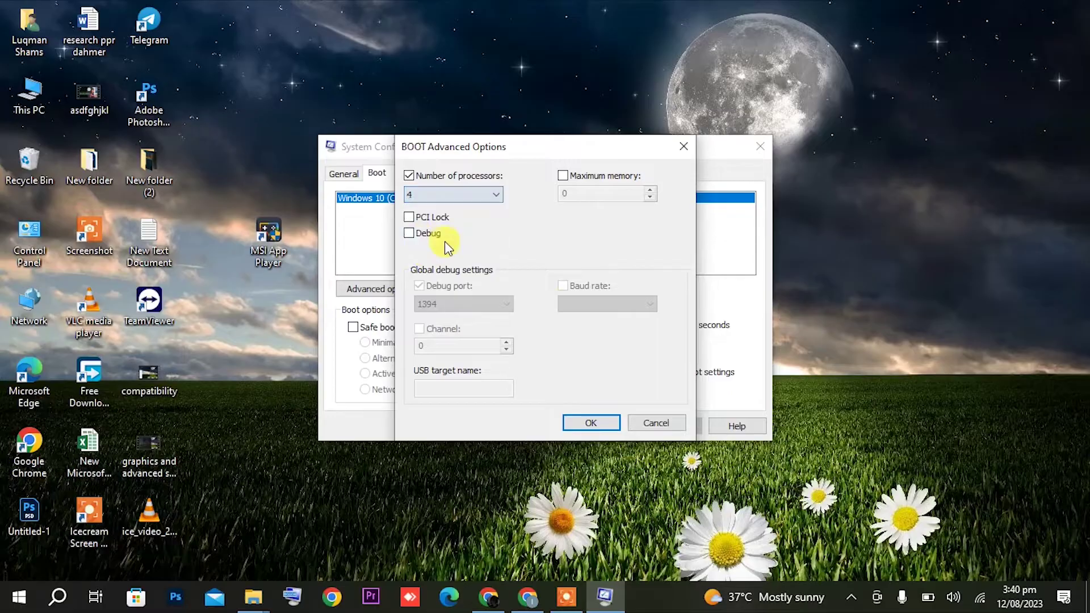
{"action": "left_click", "coordinate": [588, 433]}
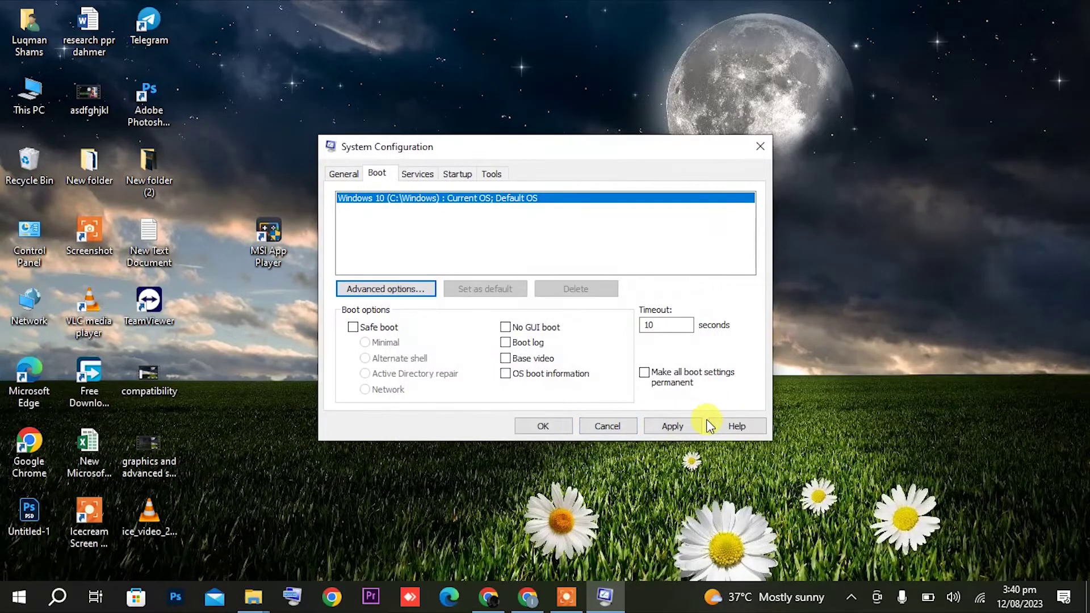
{"action": "left_click", "coordinate": [567, 428]}
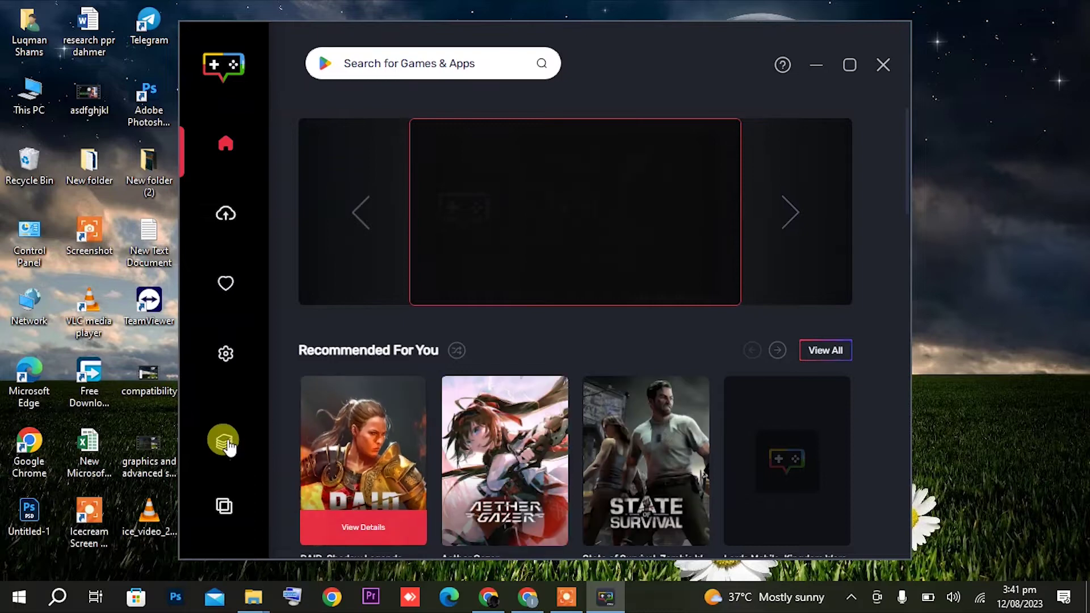
- Launch the emulator instance from the MSI App Player launcher
{"action": "left_click", "coordinate": [229, 454]}
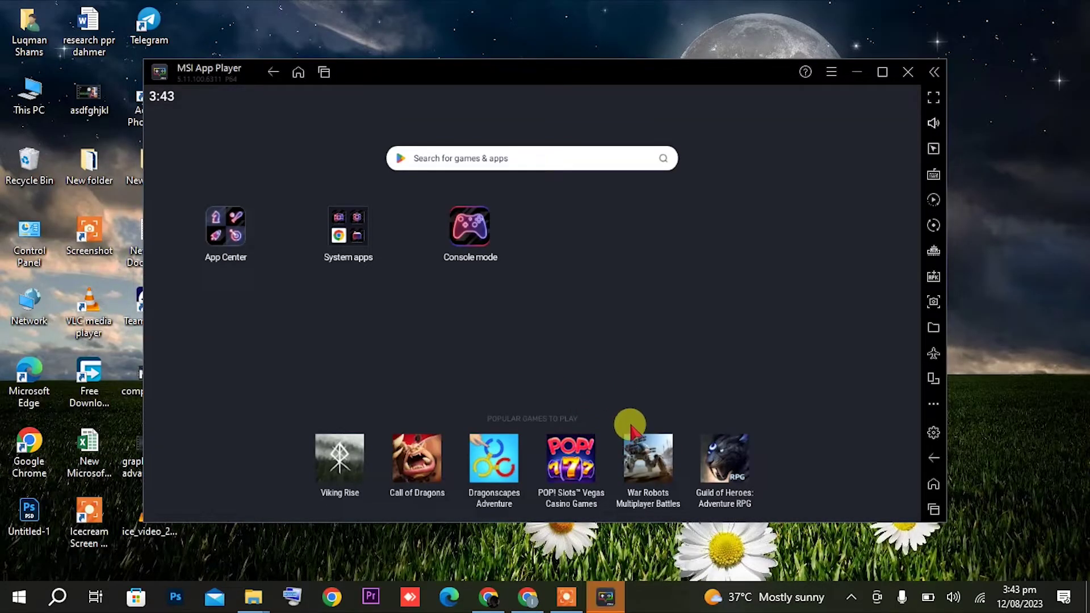
- Set HD-Player.exe's priority to High in Task Manager's Details list
{"action": "right_click", "coordinate": [659, 607]}
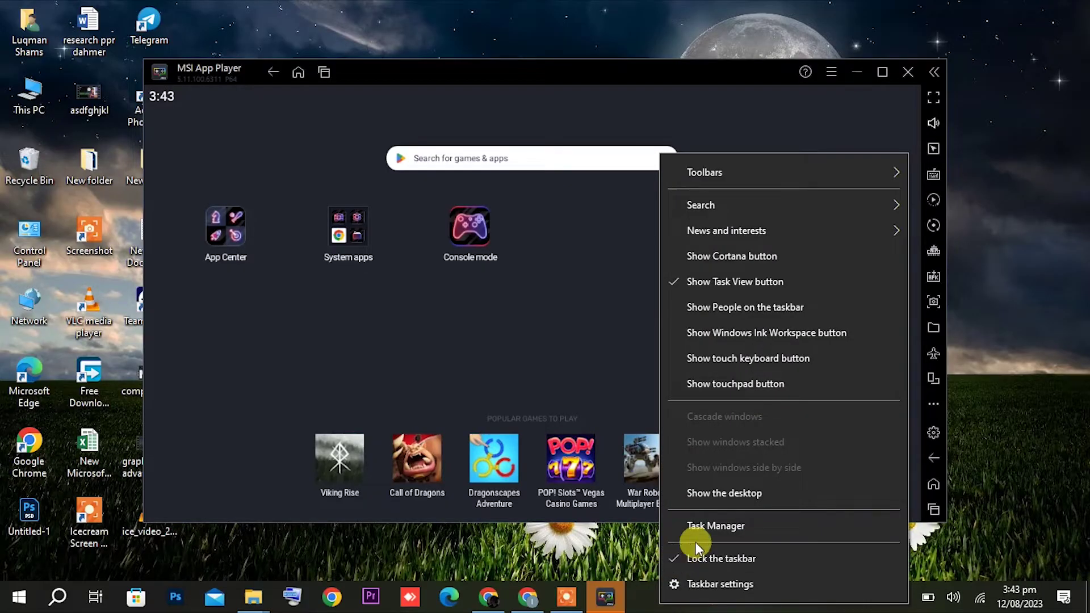
{"action": "left_click", "coordinate": [703, 533]}
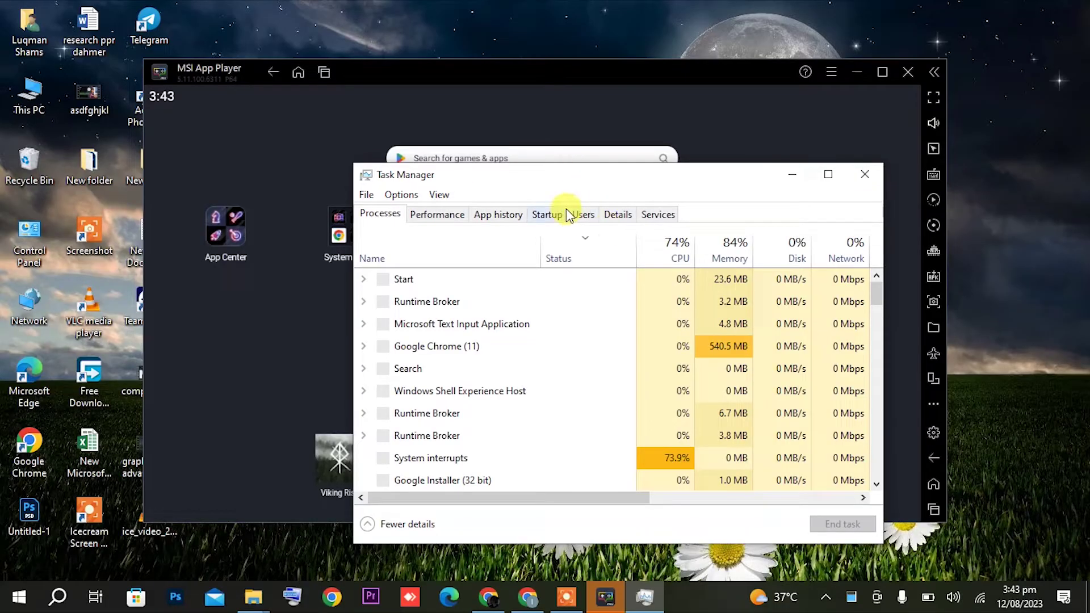
{"action": "left_click", "coordinate": [616, 216]}
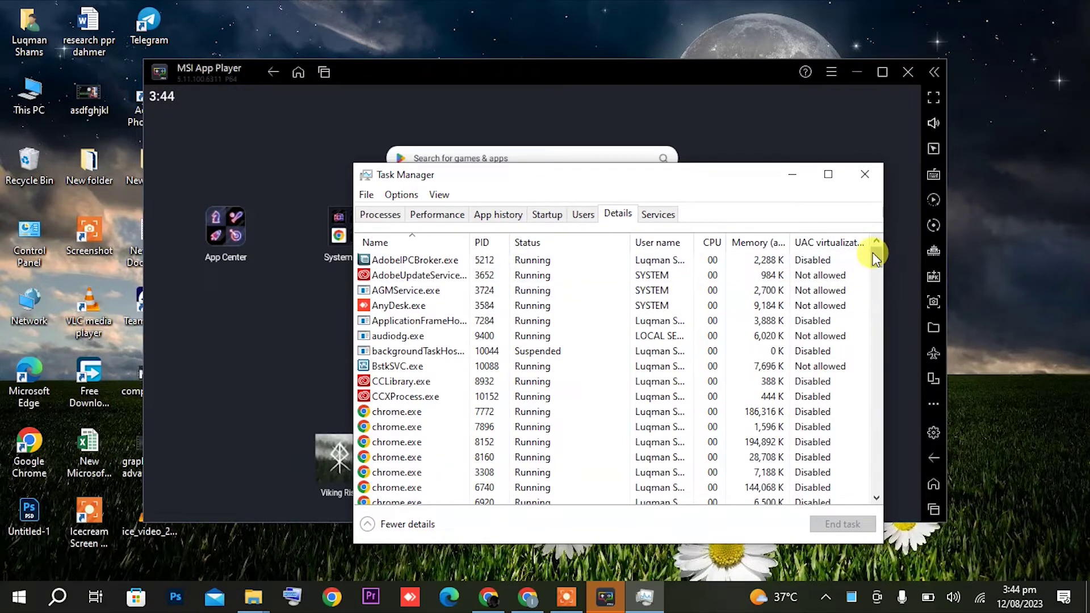
{"action": "mouse_move", "coordinate": [877, 258]}
{"action": "left_mouse_down"}
{"action": "mouse_move", "coordinate": [880, 346]}
{"action": "mouse_move", "coordinate": [876, 313]}
{"action": "left_mouse_up"}
{"action": "right_click", "coordinate": [465, 348]}
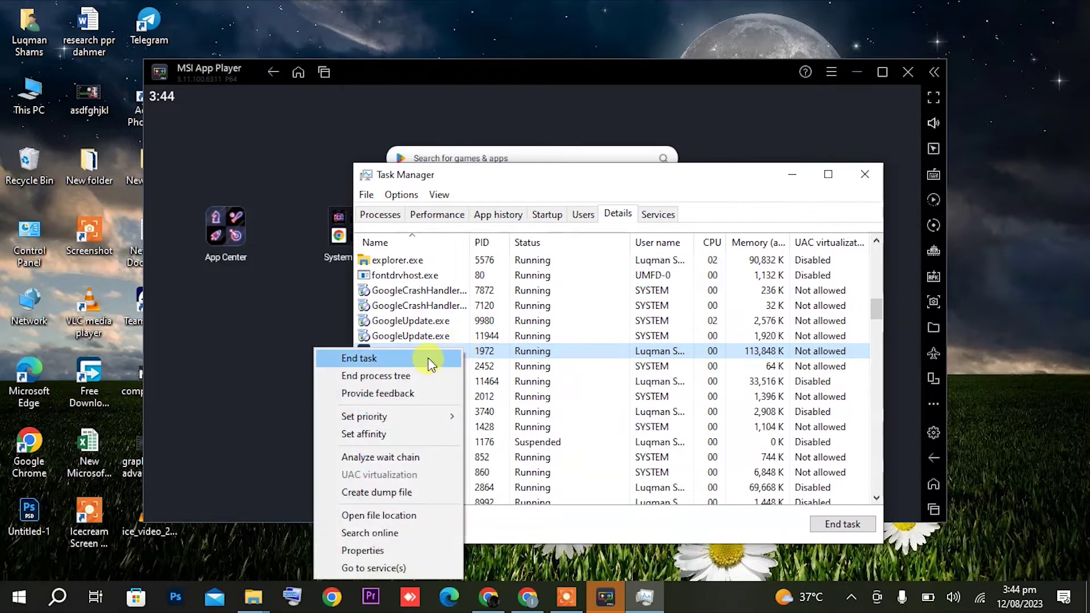
{"action": "mouse_move", "coordinate": [442, 420]}
{"action": "left_click", "coordinate": [514, 434]}
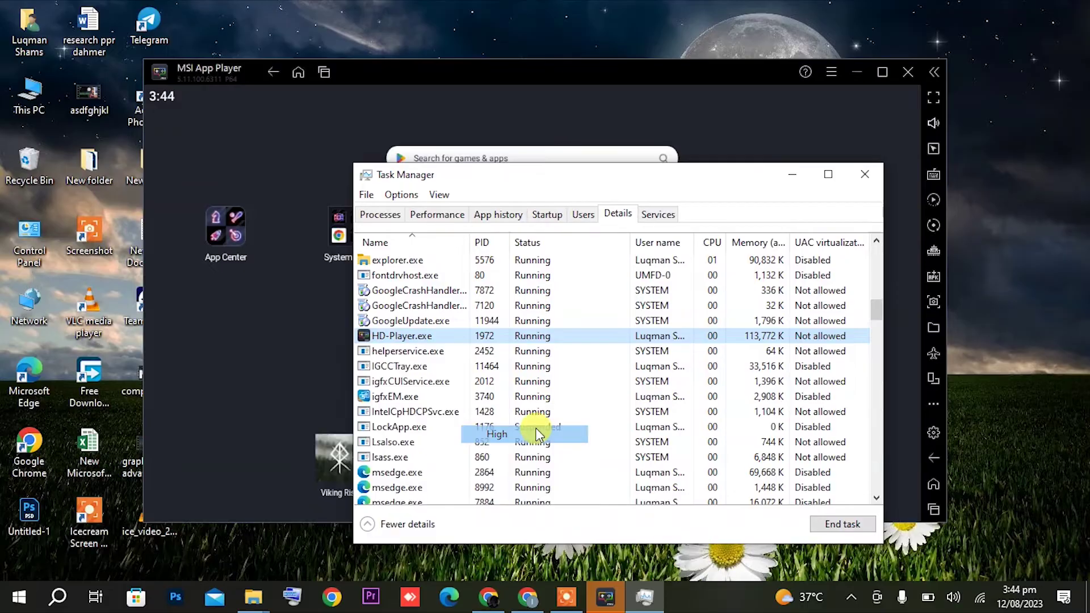
{"action": "left_click", "coordinate": [565, 320]}
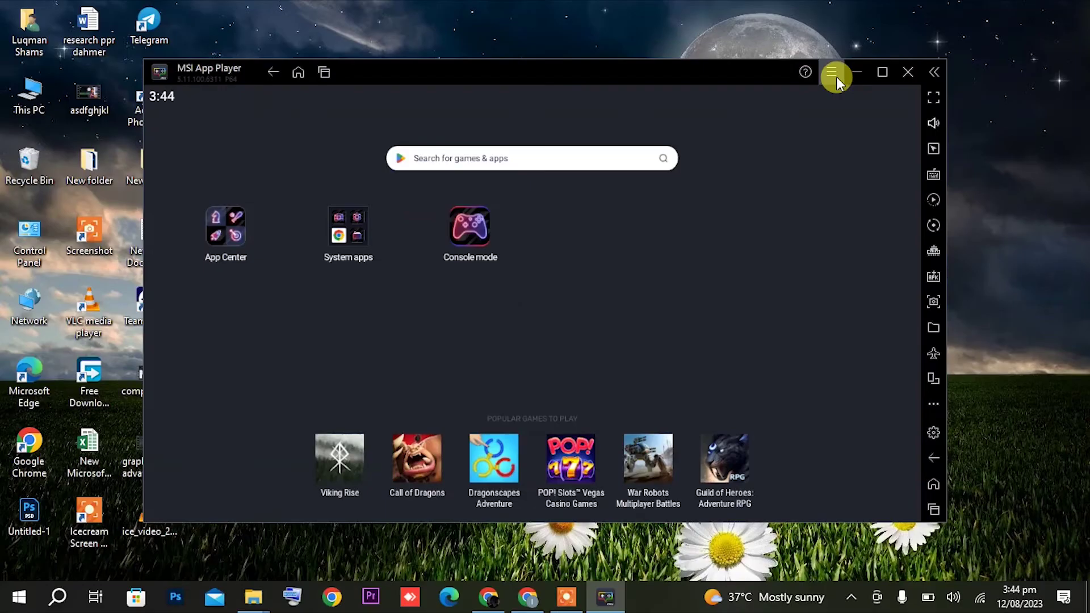
- In the emulator settings, leave CPU allocation at Medium (2 Cores) after trying High
{"action": "left_click", "coordinate": [833, 74]}
{"action": "left_click", "coordinate": [783, 105]}
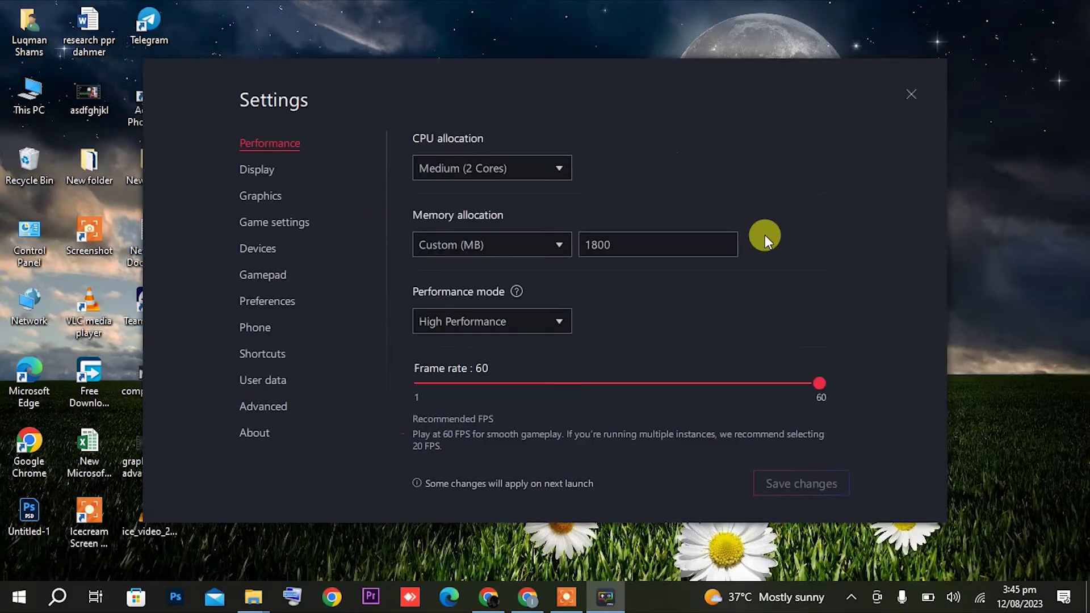
{"action": "left_click", "coordinate": [536, 176]}
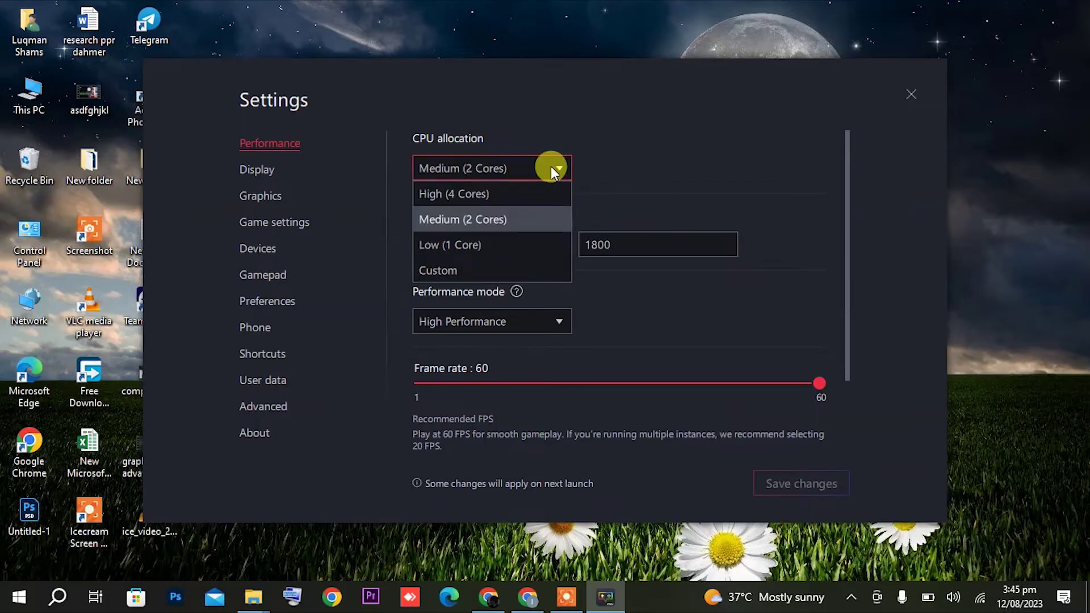
{"action": "left_click", "coordinate": [457, 198]}
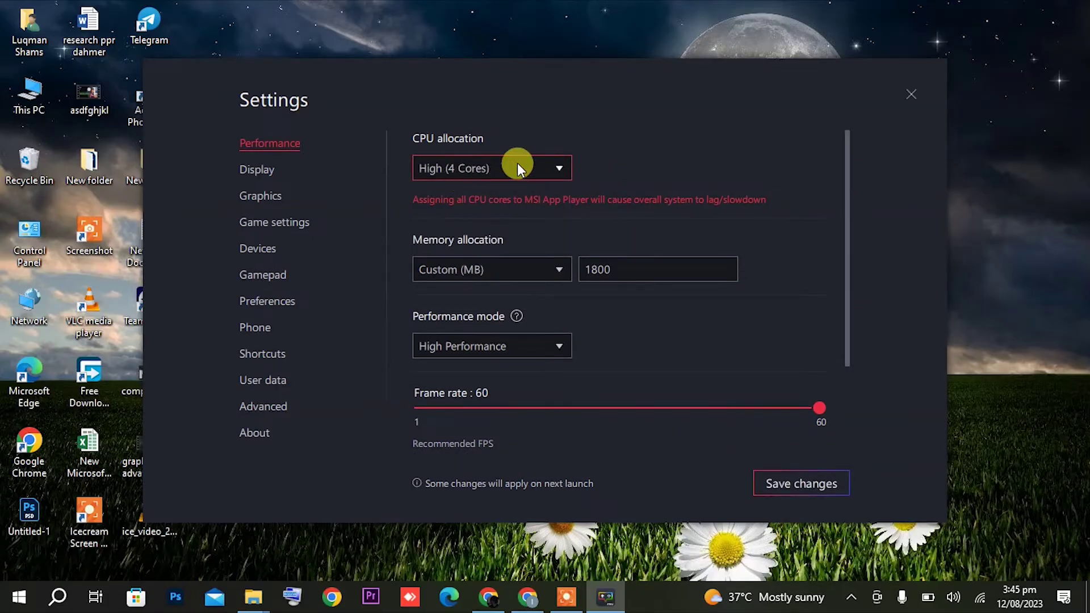
{"action": "left_click", "coordinate": [516, 166]}
{"action": "left_click", "coordinate": [469, 218]}
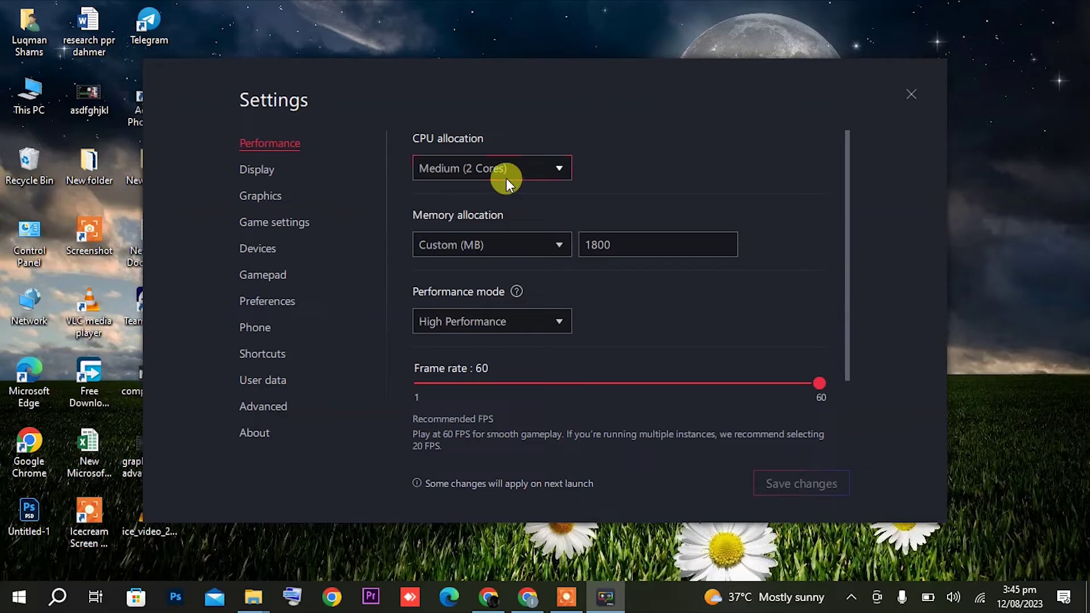
- Set memory allocation to Custom with 4096 MB
{"action": "left_click", "coordinate": [545, 245]}
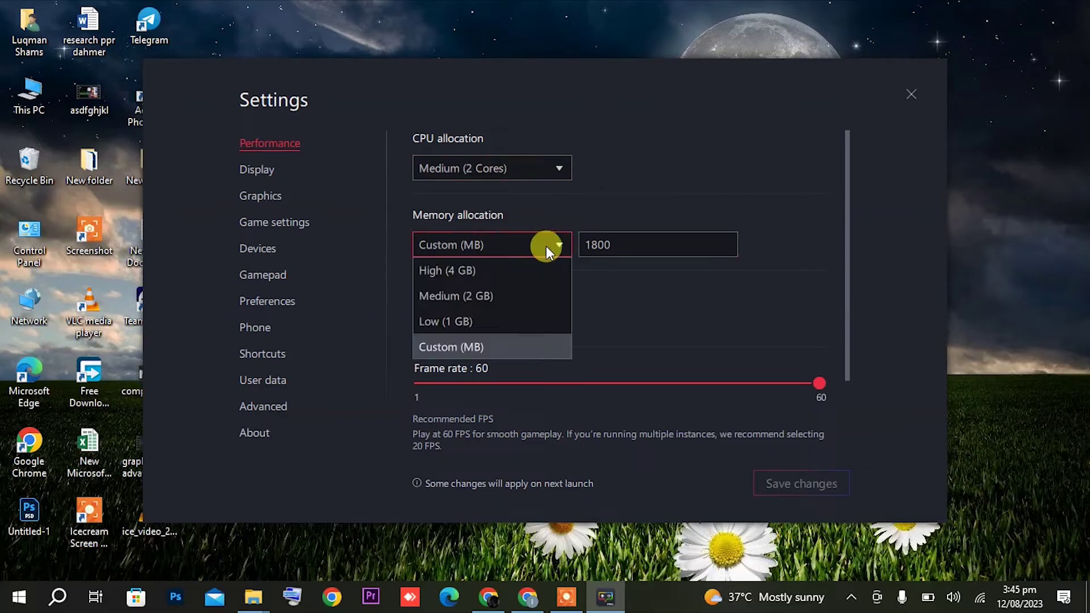
{"action": "left_click", "coordinate": [458, 357]}
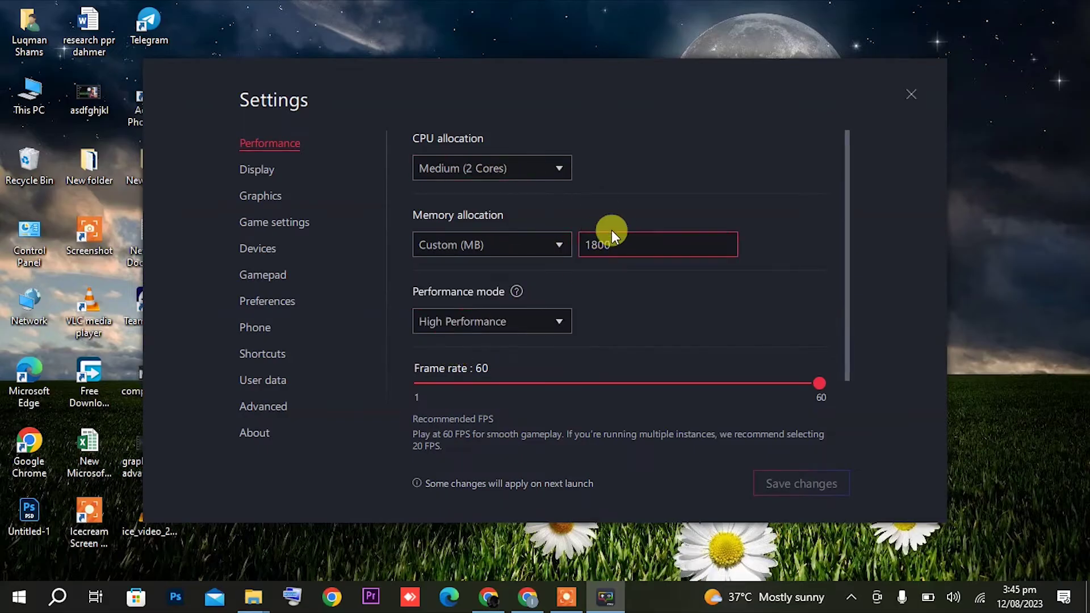
{"action": "left_click_drag", "start_coordinate": [625, 241], "coordinate": [554, 253]}
{"action": "type", "text": "4096"}
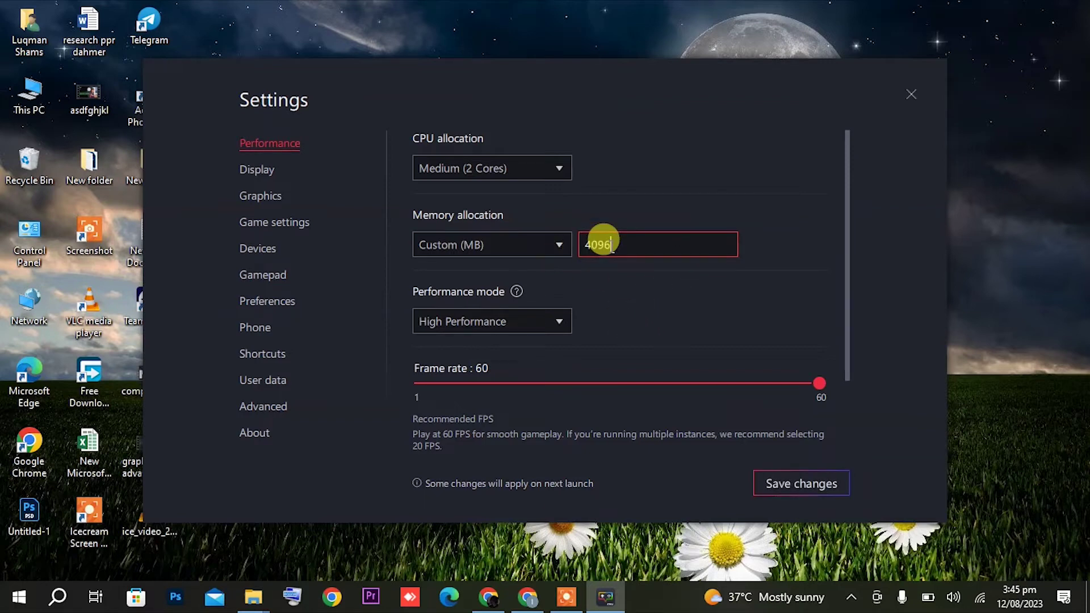
- Keep High Performance mode, enable high frame rate at 120 FPS, and save
{"action": "left_click", "coordinate": [555, 325]}
{"action": "left_click", "coordinate": [468, 369]}
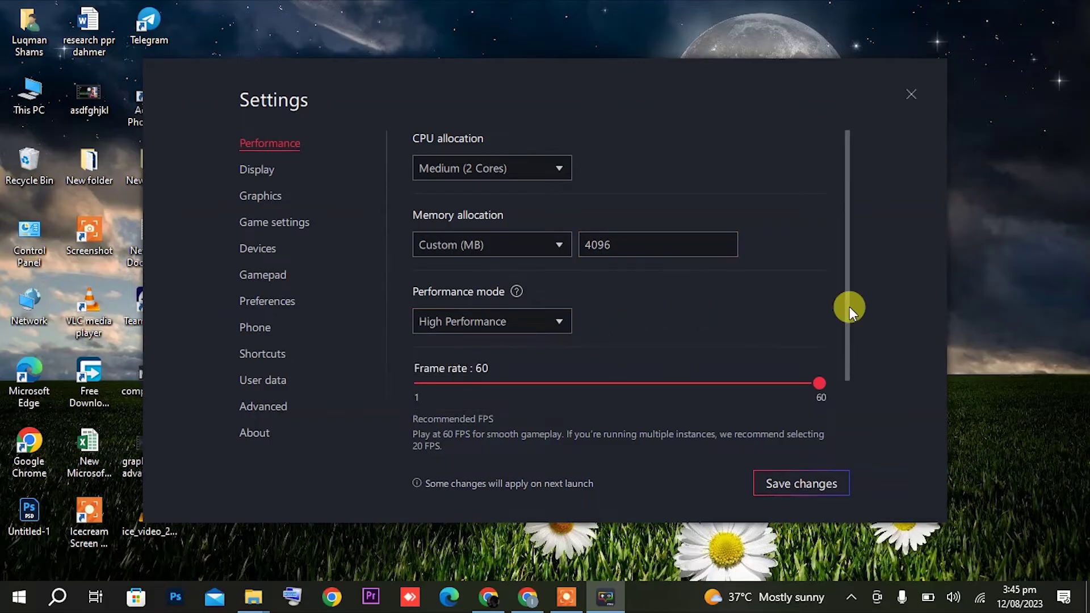
{"action": "scroll", "coordinate": [834, 341], "scroll_direction": "down", "scroll_amount": 2}
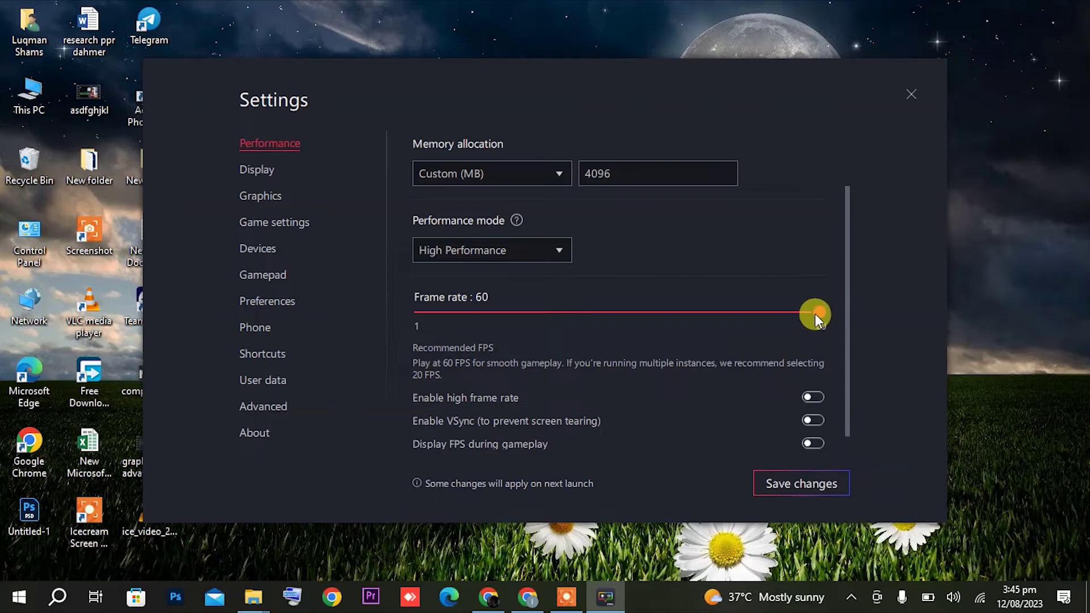
{"action": "left_click", "coordinate": [816, 397]}
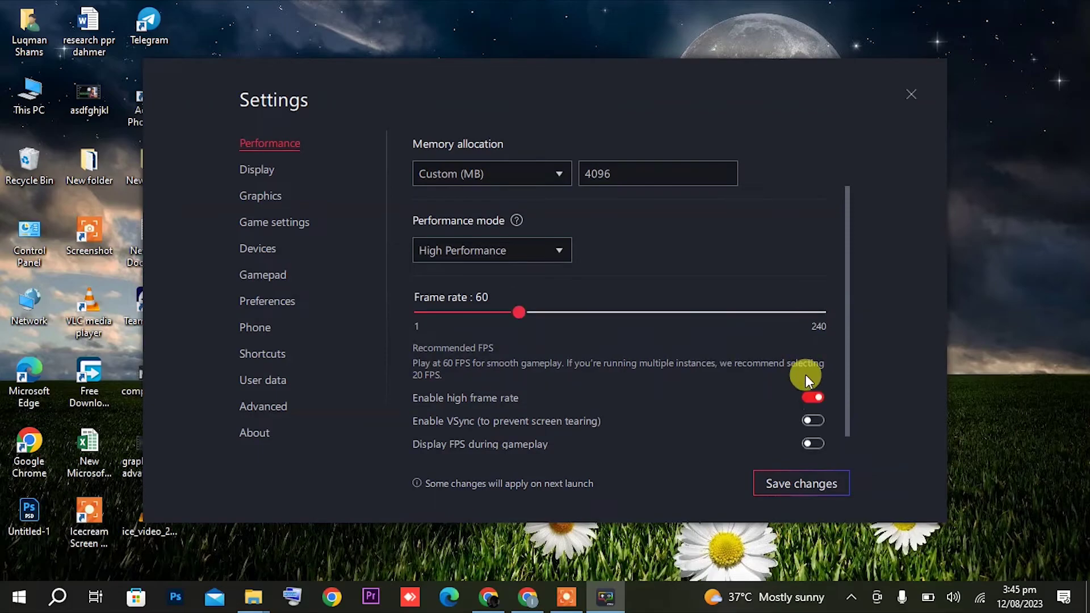
{"action": "mouse_move", "coordinate": [523, 305]}
{"action": "left_mouse_down"}
{"action": "mouse_move", "coordinate": [786, 309]}
{"action": "mouse_move", "coordinate": [701, 329]}
{"action": "mouse_move", "coordinate": [618, 328]}
{"action": "mouse_move", "coordinate": [619, 309]}
{"action": "left_mouse_up"}
{"action": "left_click", "coordinate": [805, 479]}
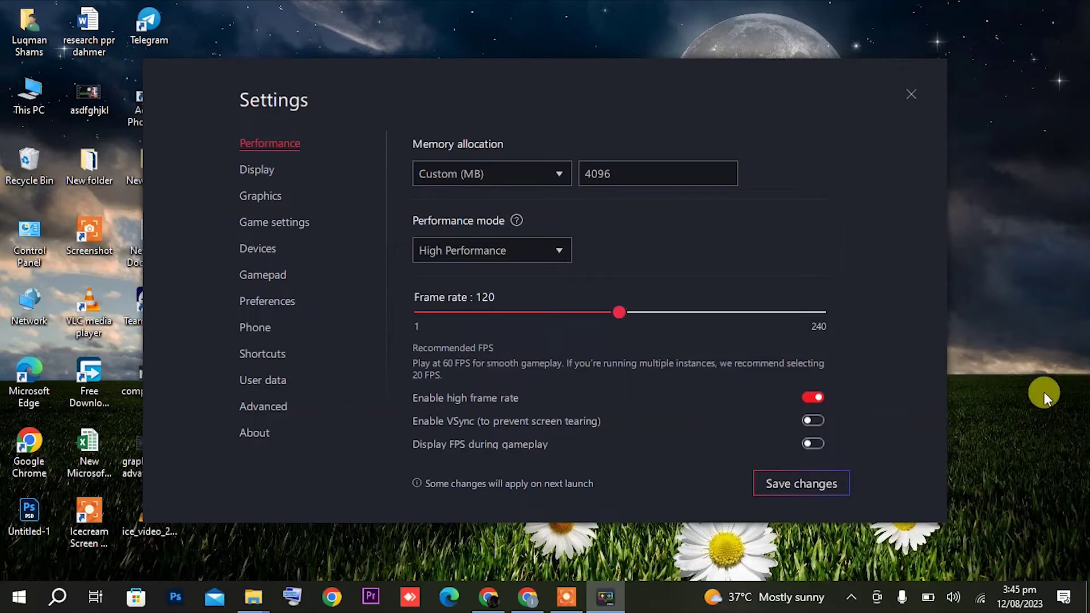
- Keep the display at Landscape and 1280 x 720 after trying 1600 x 900 and 1920 x 1080
{"action": "left_click", "coordinate": [632, 325]}
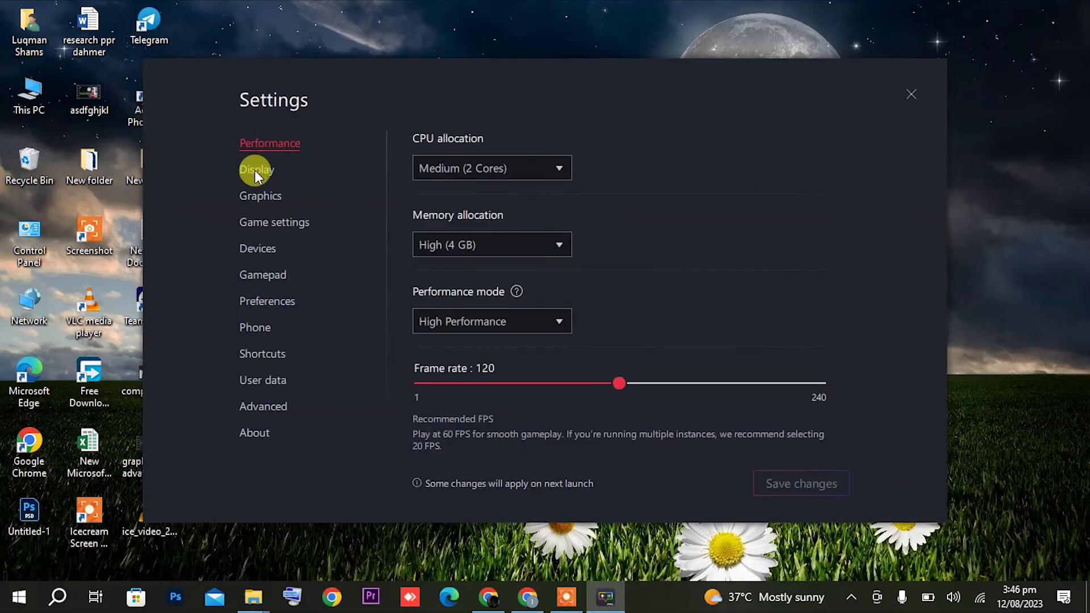
{"action": "left_click", "coordinate": [254, 170]}
{"action": "left_click", "coordinate": [547, 168]}
{"action": "left_click", "coordinate": [547, 166]}
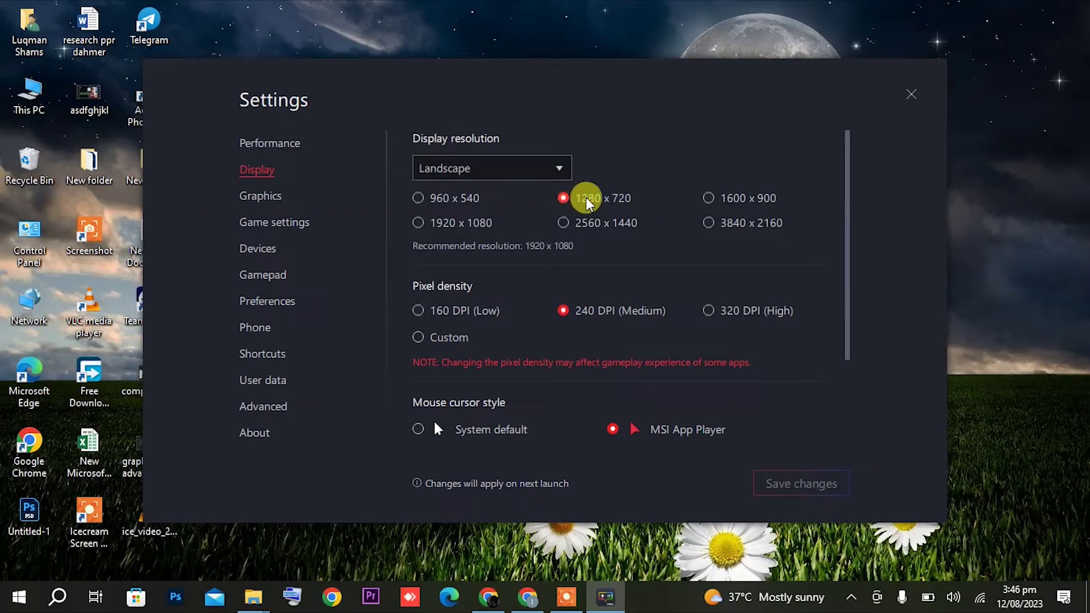
{"action": "left_click", "coordinate": [738, 198]}
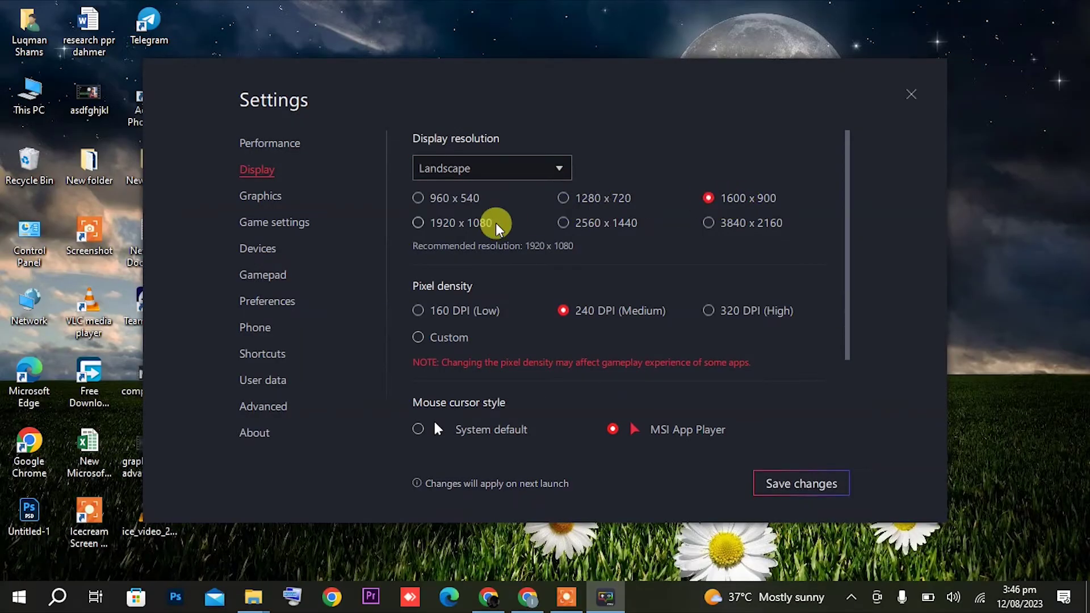
{"action": "left_click", "coordinate": [474, 223]}
{"action": "left_click", "coordinate": [565, 198]}
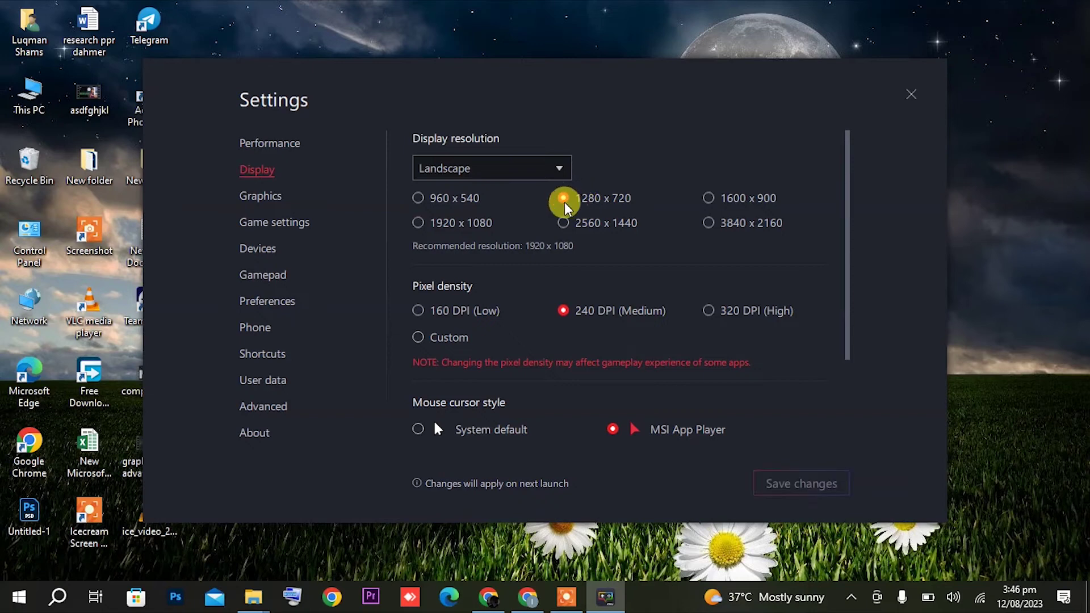
{"action": "scroll", "coordinate": [606, 312], "scroll_direction": "down", "scroll_amount": 2}
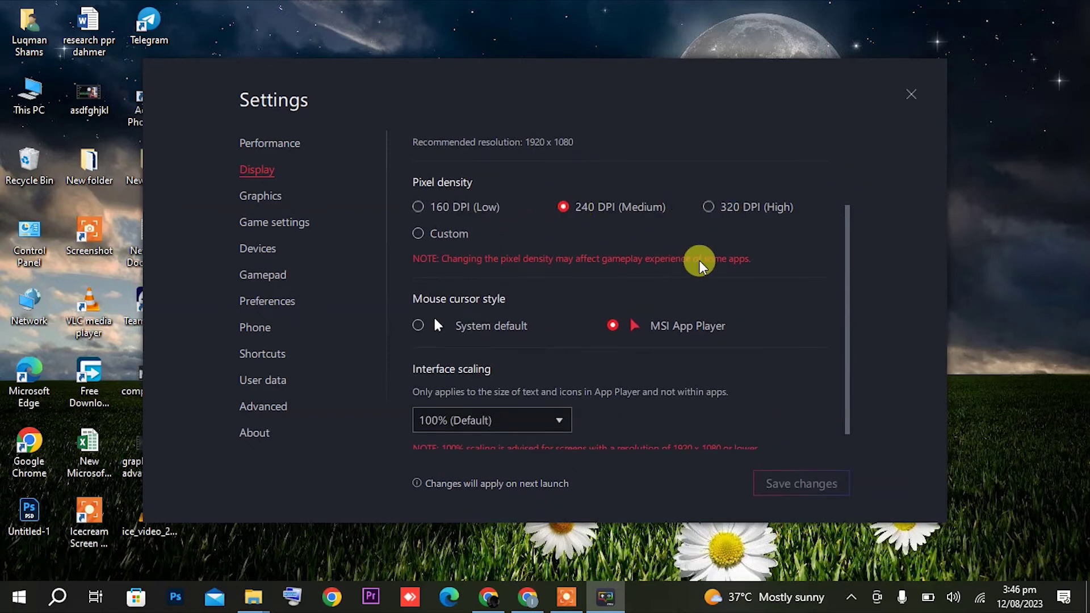
{"action": "left_click_drag", "start_coordinate": [851, 309], "coordinate": [852, 384]}
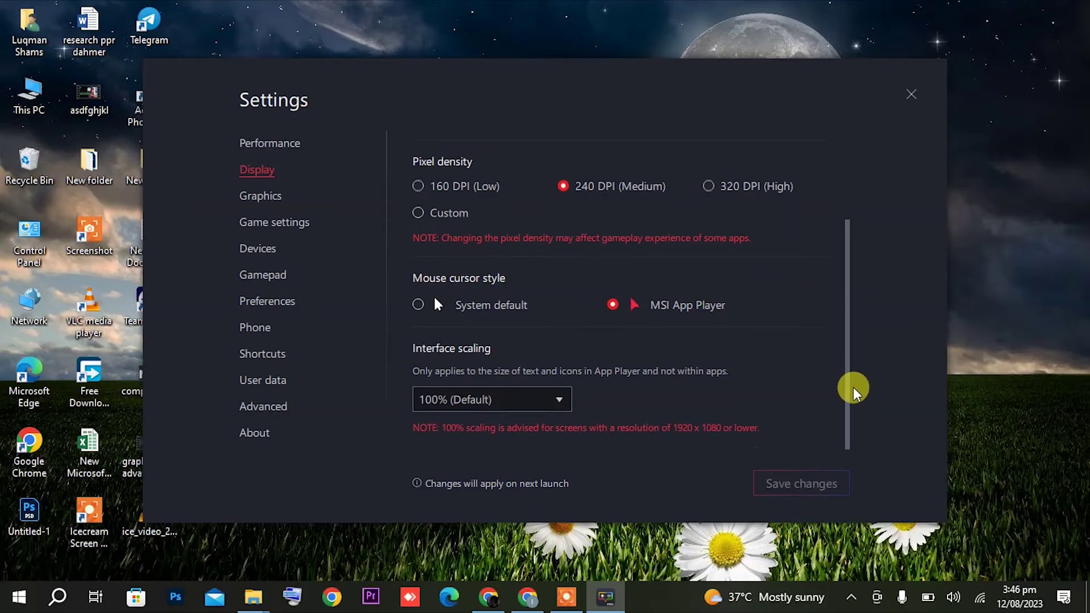
{"action": "left_click", "coordinate": [268, 197]}
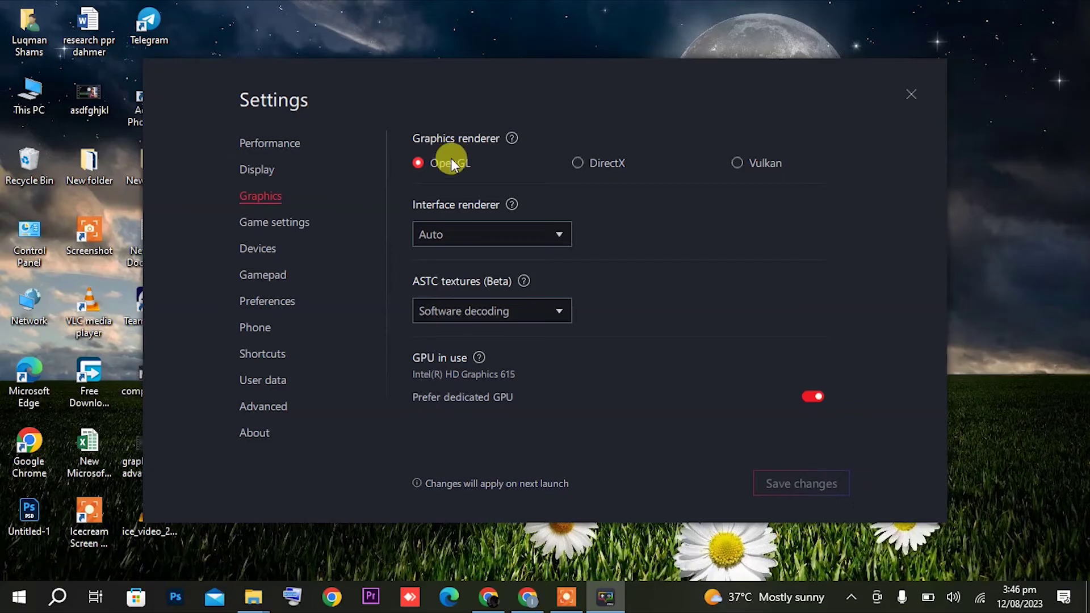
- Use OpenGL renderer and interface renderer, software ASTC, dedicated GPU, then save and restart
{"action": "left_click", "coordinate": [578, 160]}
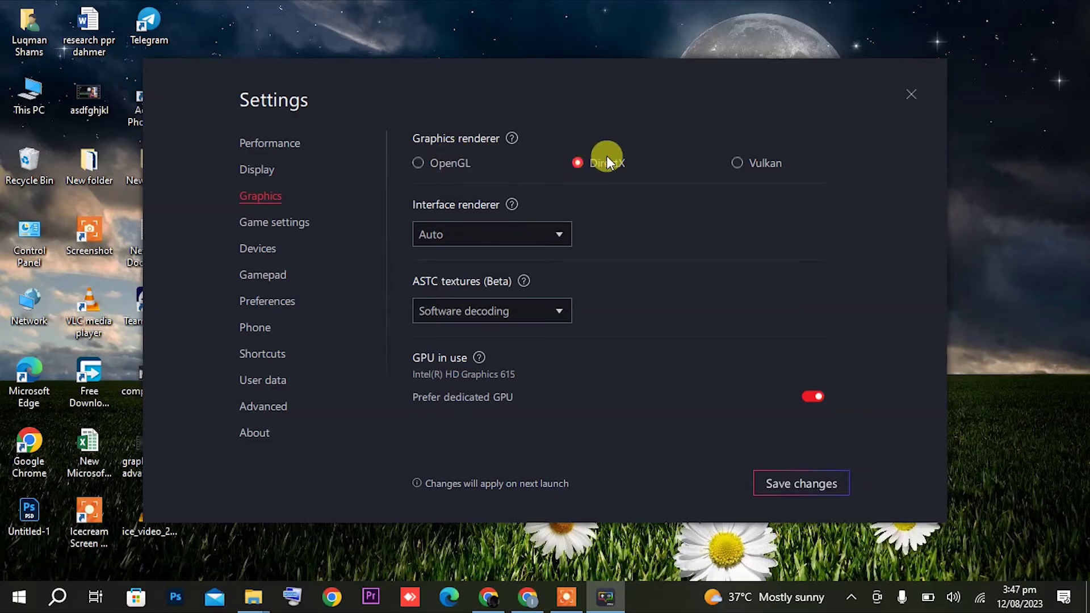
{"action": "left_click", "coordinate": [448, 165]}
{"action": "left_click", "coordinate": [526, 237]}
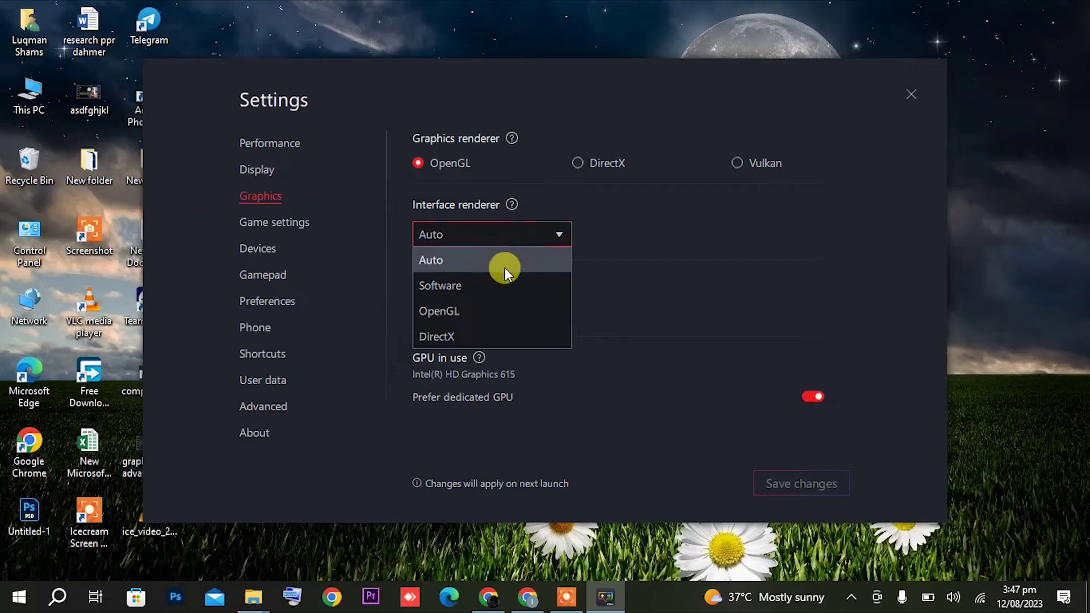
{"action": "left_click", "coordinate": [452, 310]}
{"action": "left_click", "coordinate": [513, 311]}
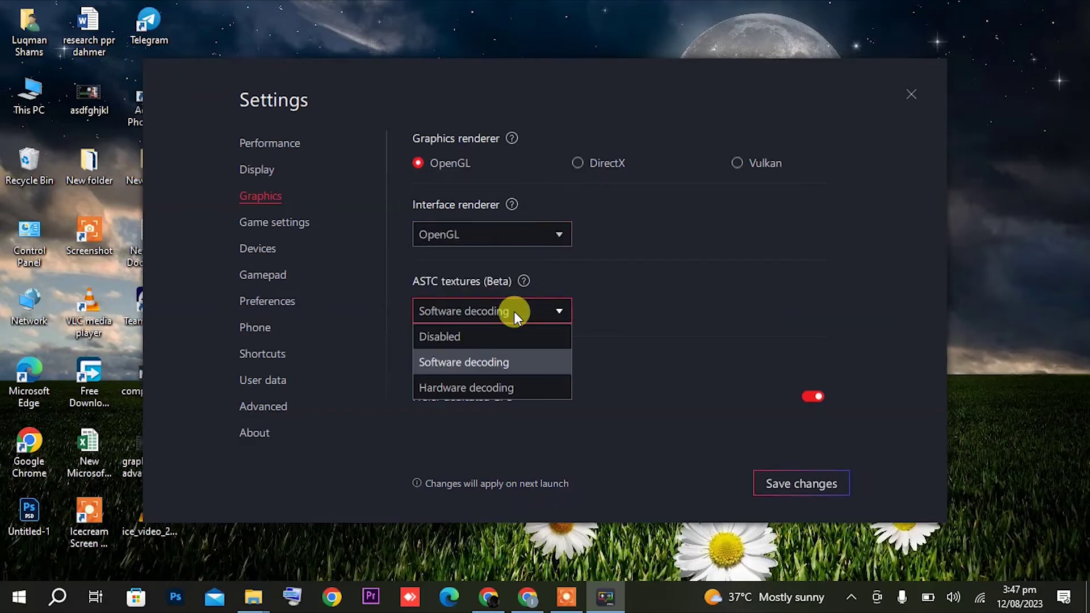
{"action": "left_click", "coordinate": [459, 363]}
{"action": "left_click", "coordinate": [808, 397]}
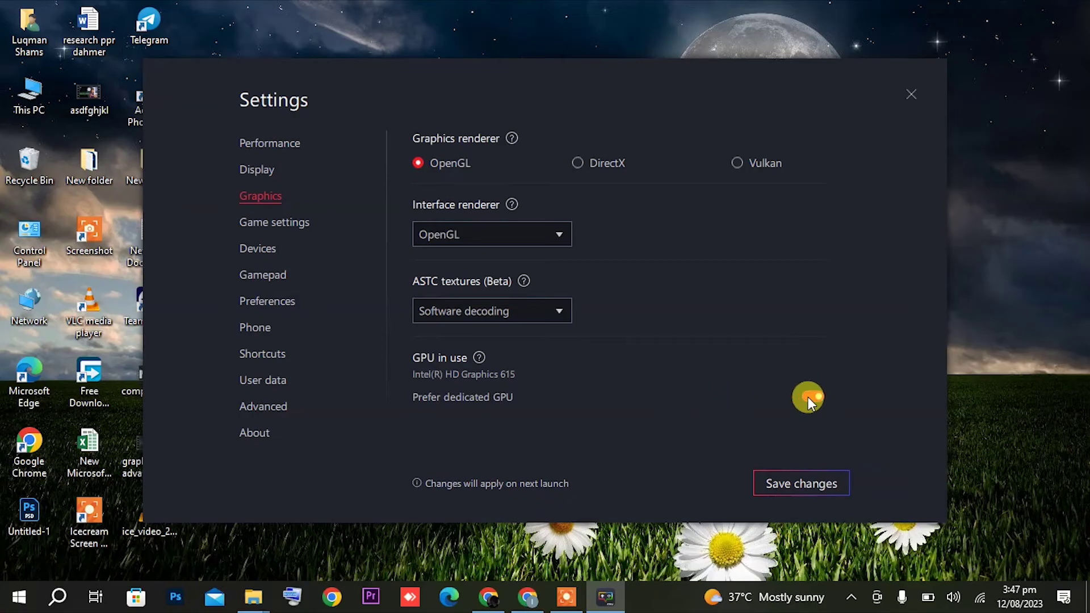
{"action": "left_click", "coordinate": [281, 224]}
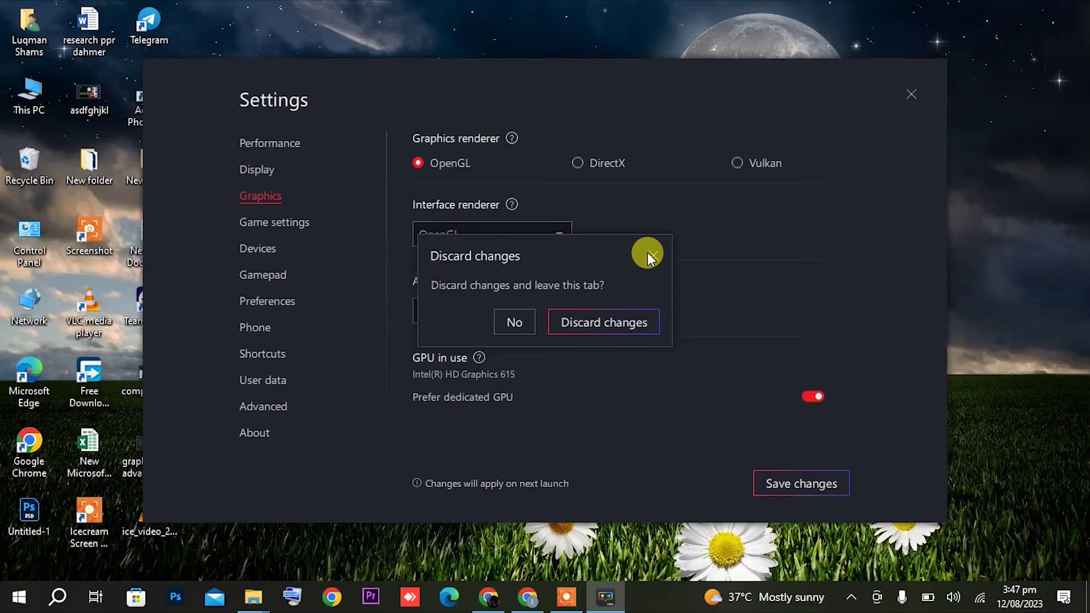
{"action": "left_click", "coordinate": [651, 255]}
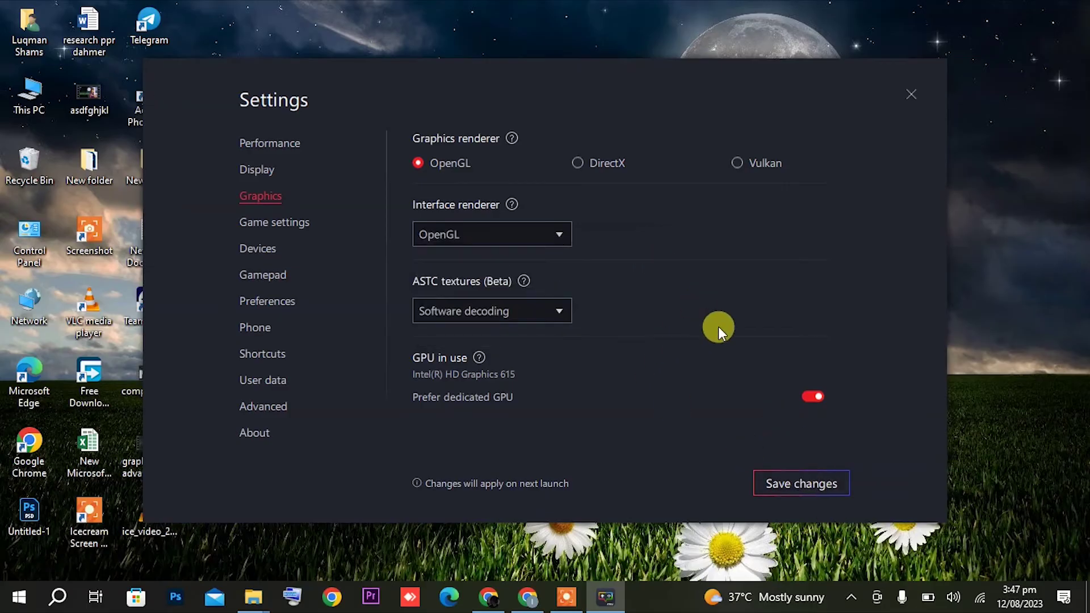
{"action": "left_click", "coordinate": [622, 331]}
{"action": "type", "text": "game m"}
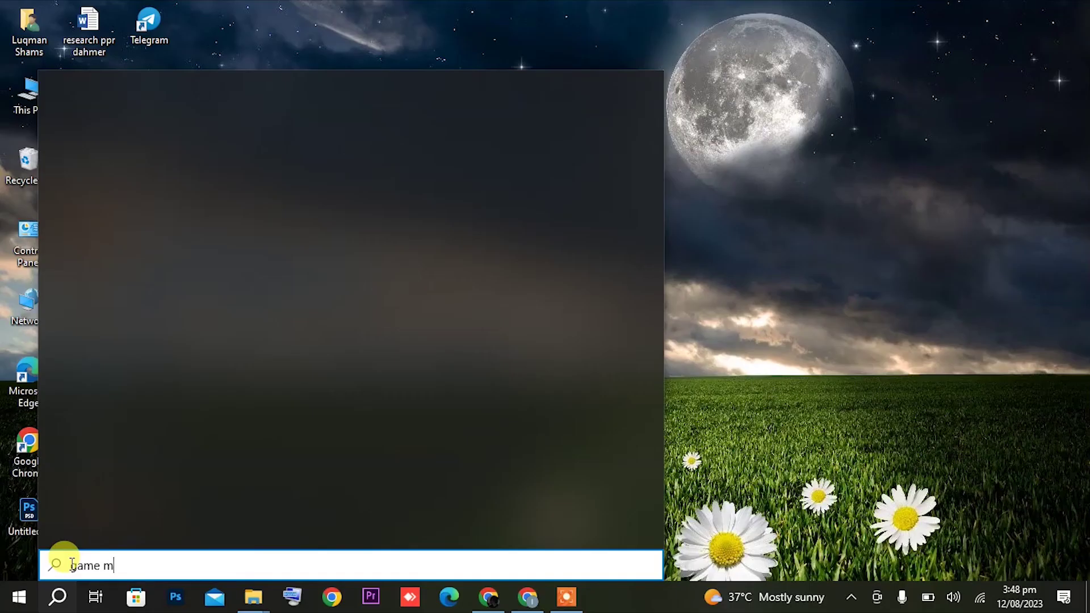
- Open Game Mode settings via search, toggle Game Mode off and on, then close Settings
{"action": "type", "text": "ode"}
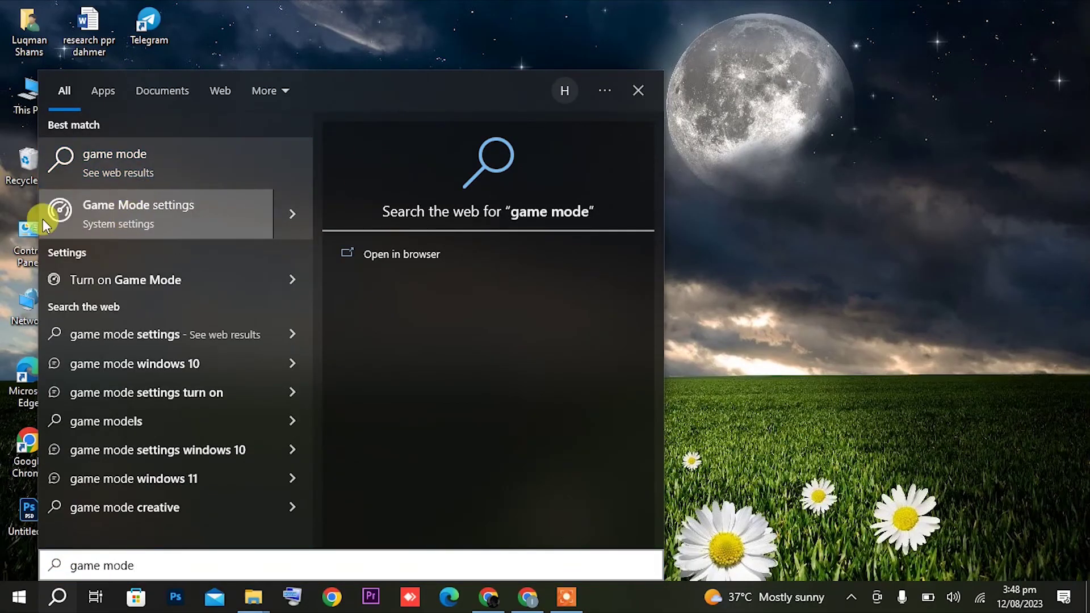
{"action": "left_click", "coordinate": [134, 223]}
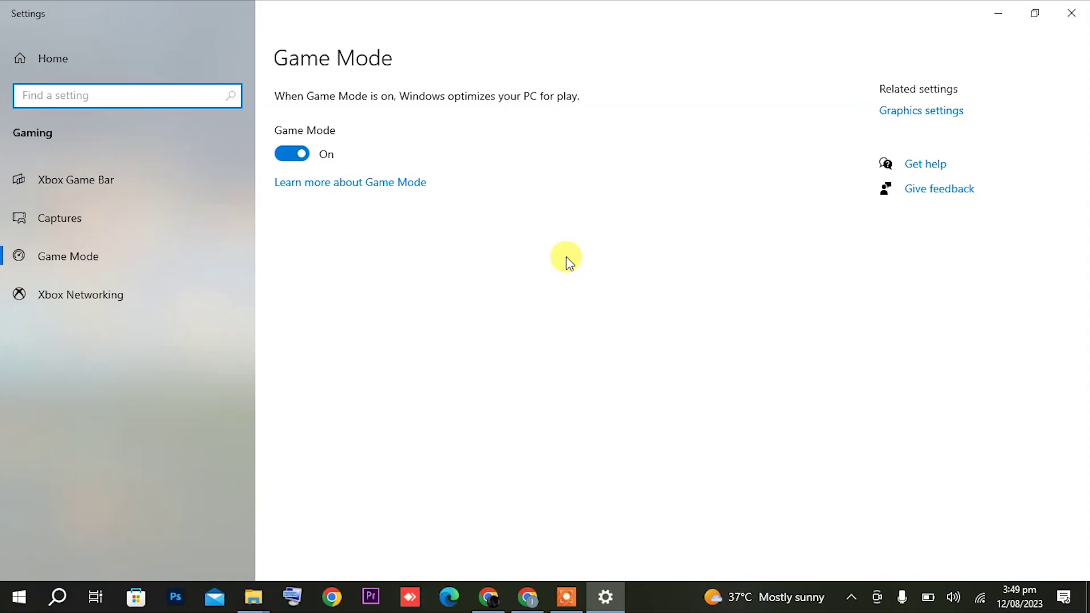
{"action": "left_click", "coordinate": [291, 161]}
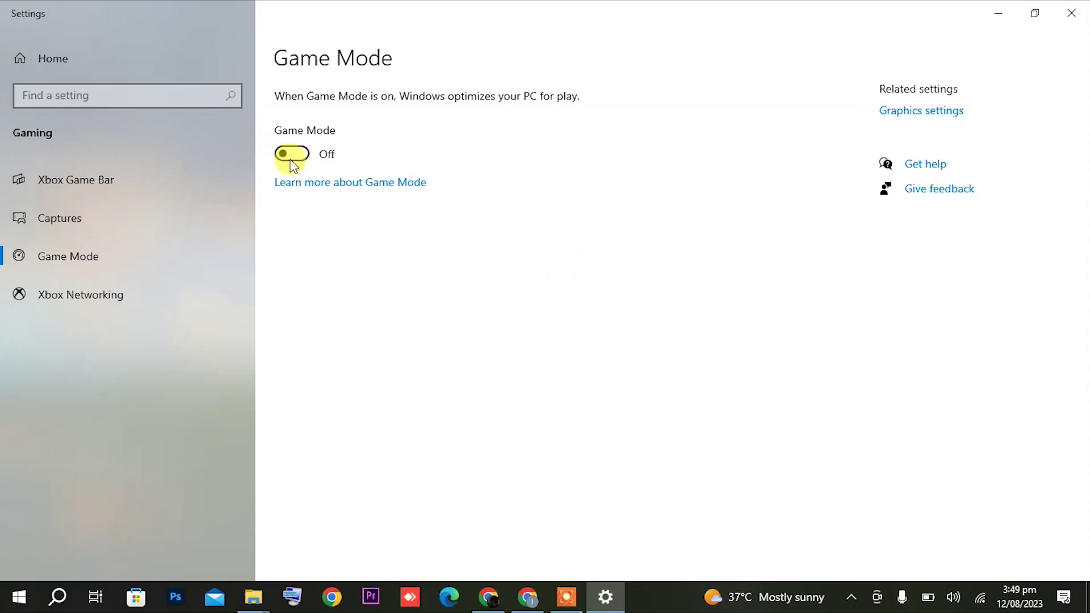
{"action": "left_click", "coordinate": [293, 163]}
{"action": "left_click", "coordinate": [1071, 12]}
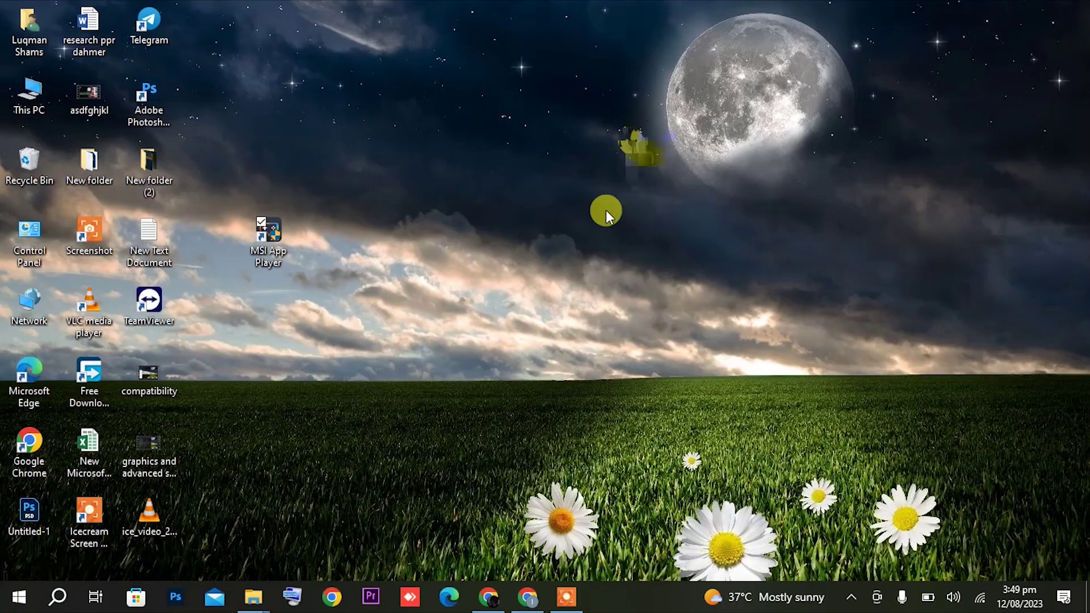